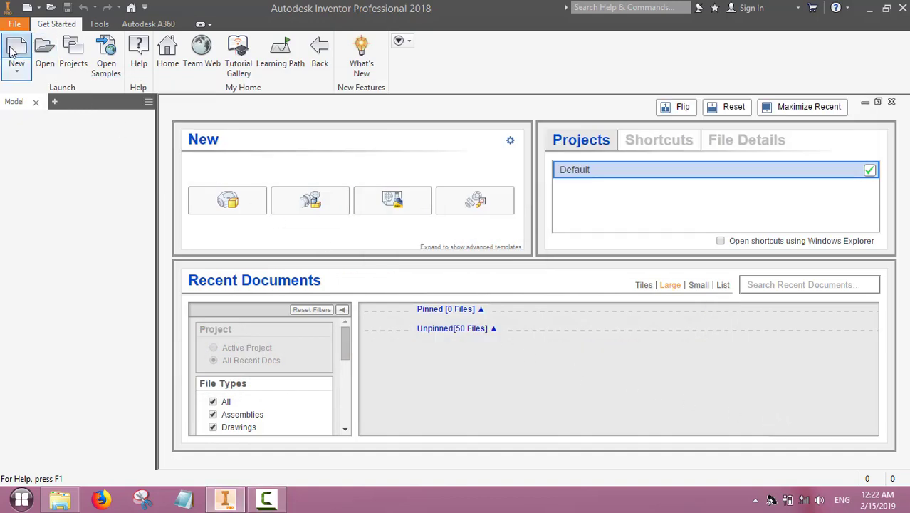
- Create a new part from the metric Standard (mm).ipt template and start a 2D sketch on the XY plane
left_click(12, 52)
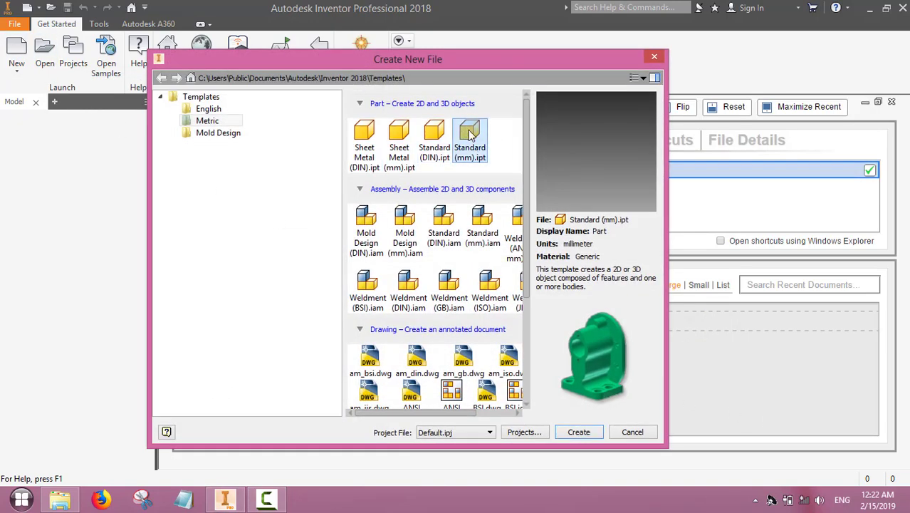
double_click(468, 132)
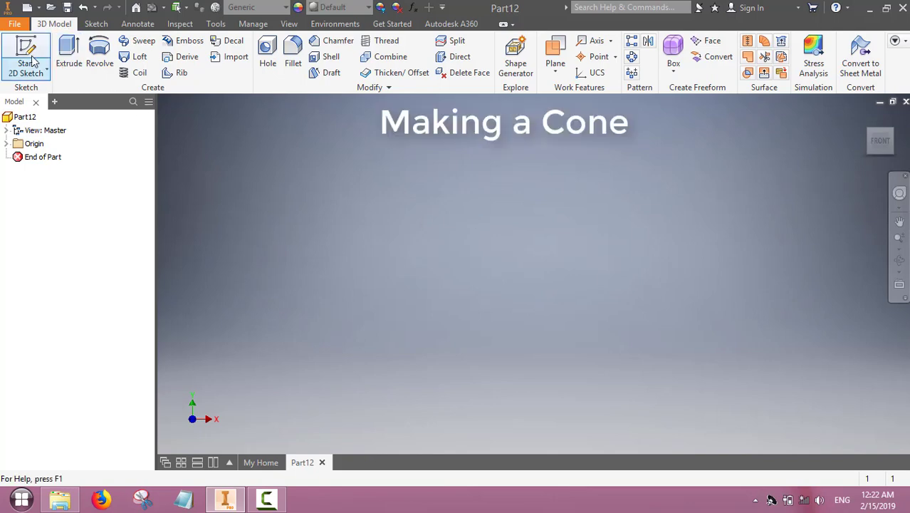
left_click(27, 46)
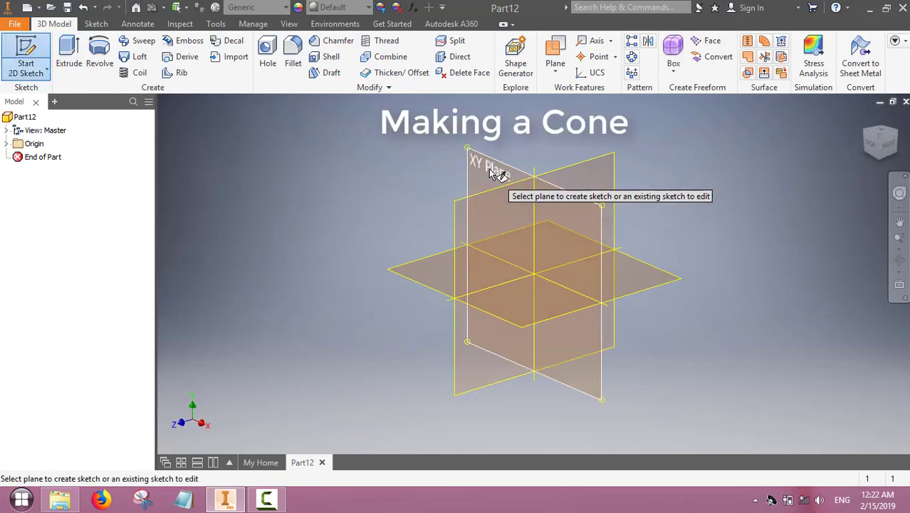
left_click(491, 172)
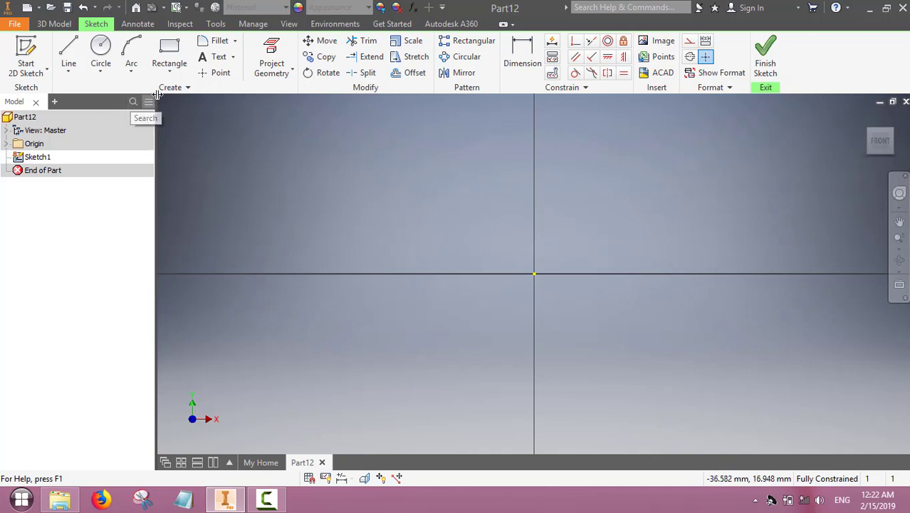
- Sketch a center-point circle about 21.6 mm in diameter, centred on the origin
left_click(101, 51)
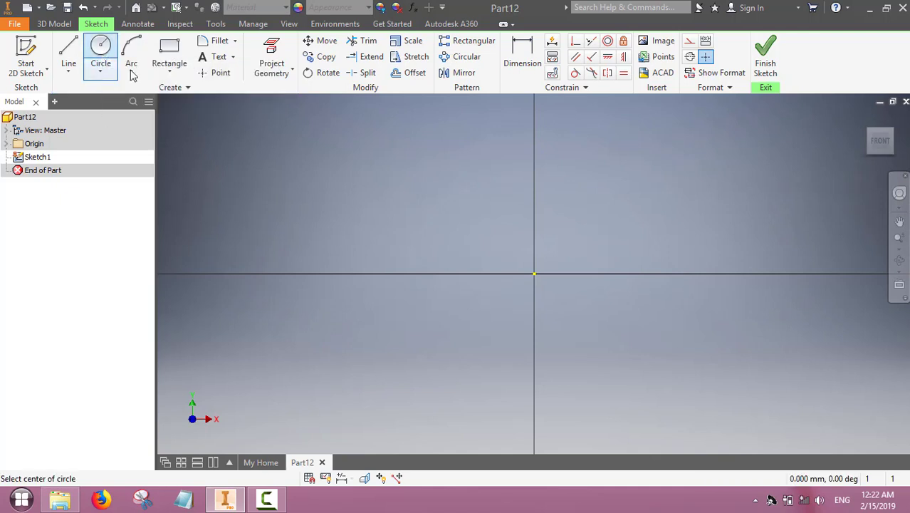
left_click(533, 273)
left_click(431, 228)
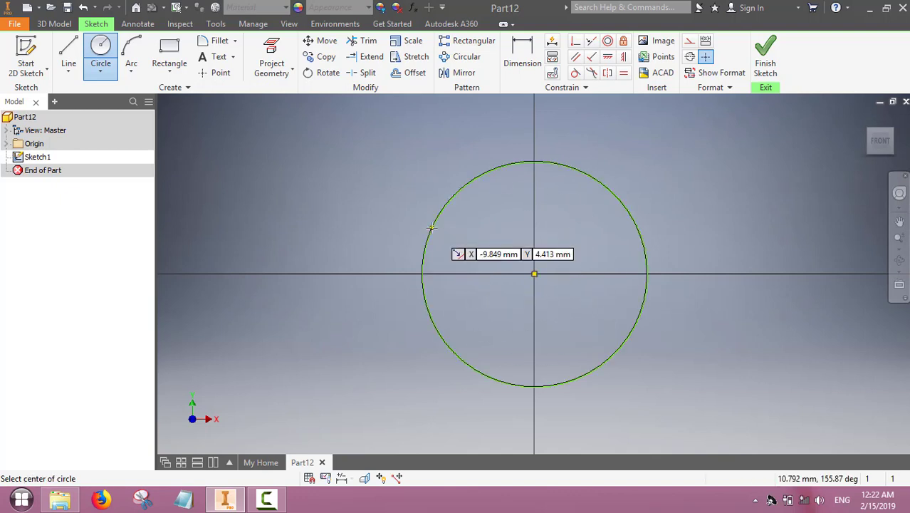
- Dimension the circle's diameter to 40 mm and finish the sketch
left_click(522, 57)
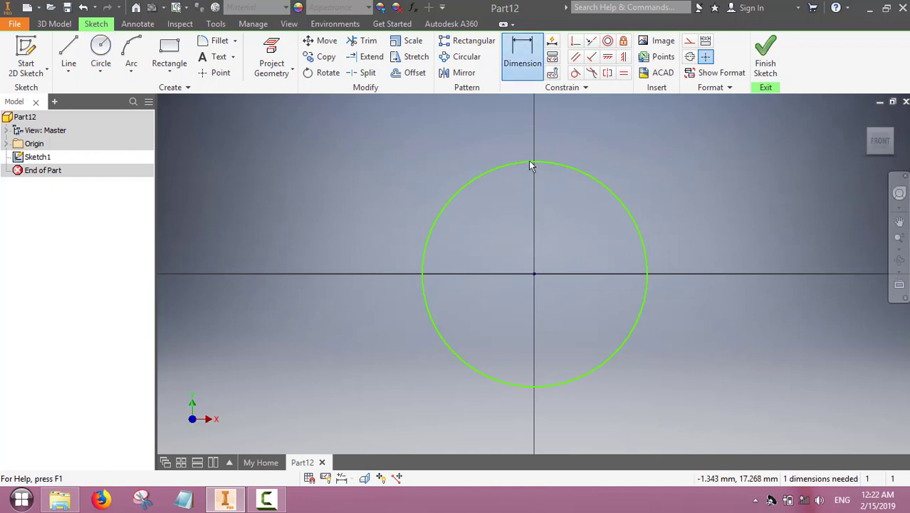
left_click(567, 168)
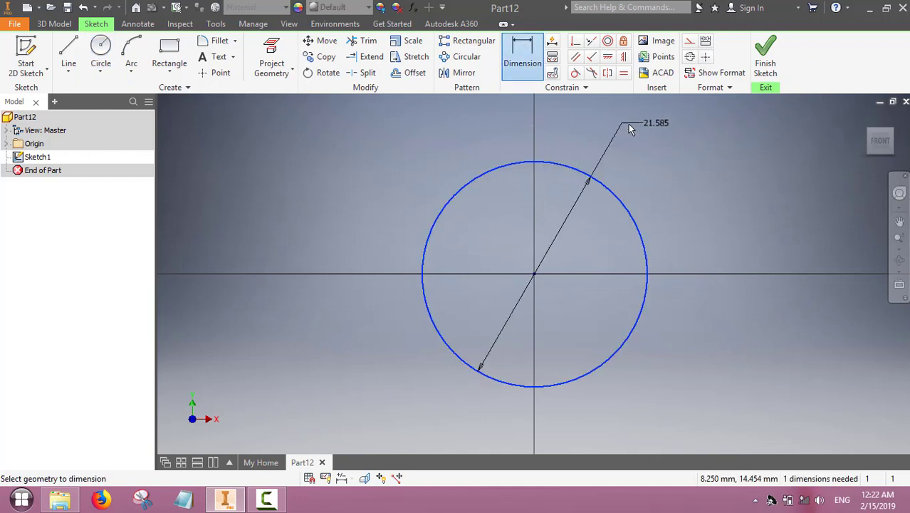
left_click(635, 125)
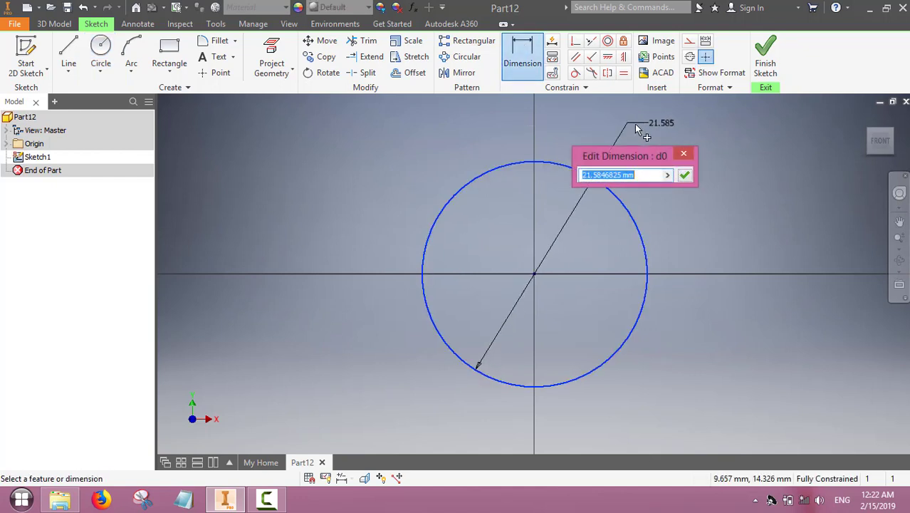
type("40")
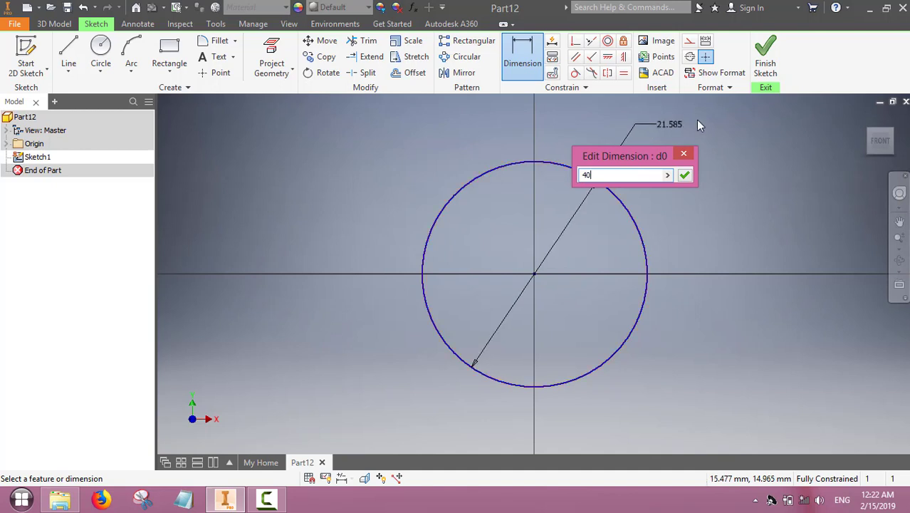
left_click(685, 175)
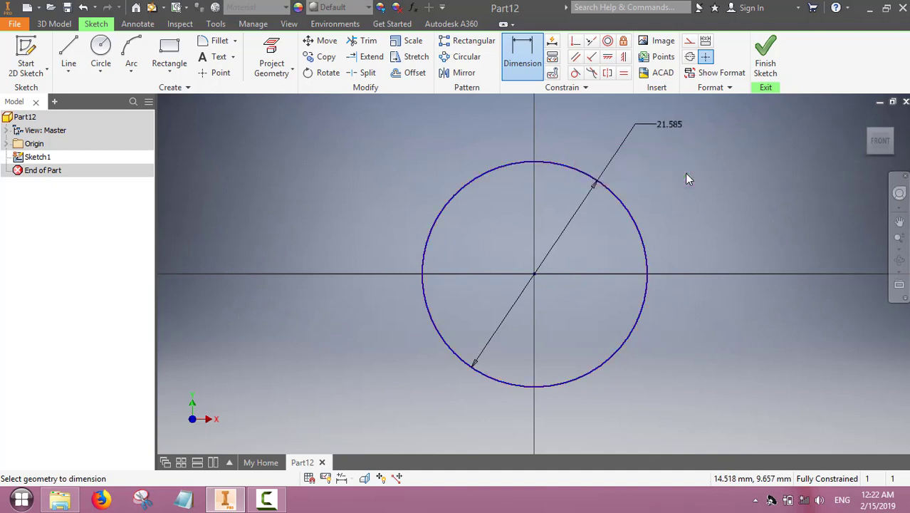
left_click(767, 57)
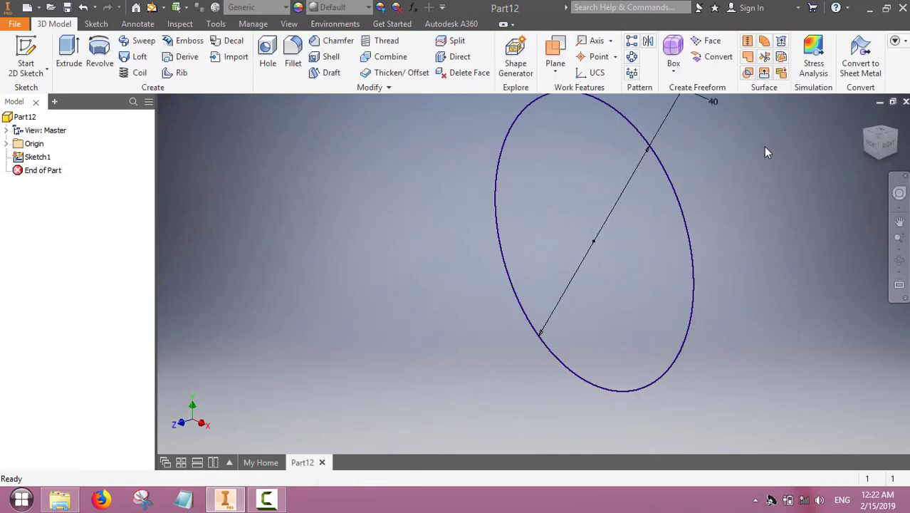
- Create a work plane offset 38 mm from the XY plane
scroll(767, 152, "down", 2)
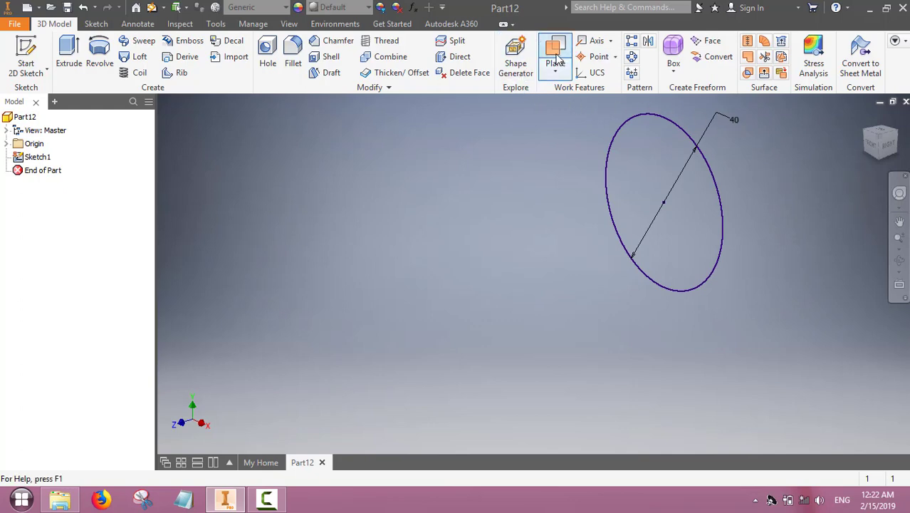
left_click(559, 59)
left_click(567, 123)
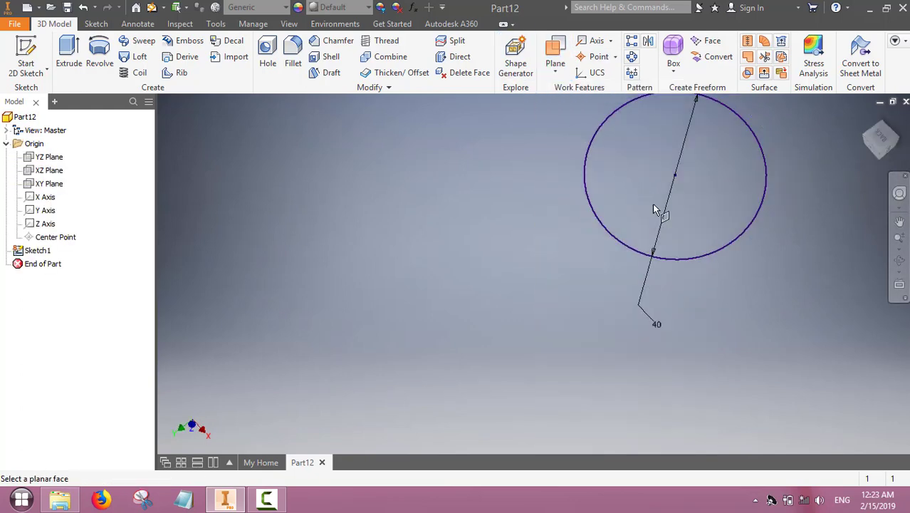
left_click(49, 184)
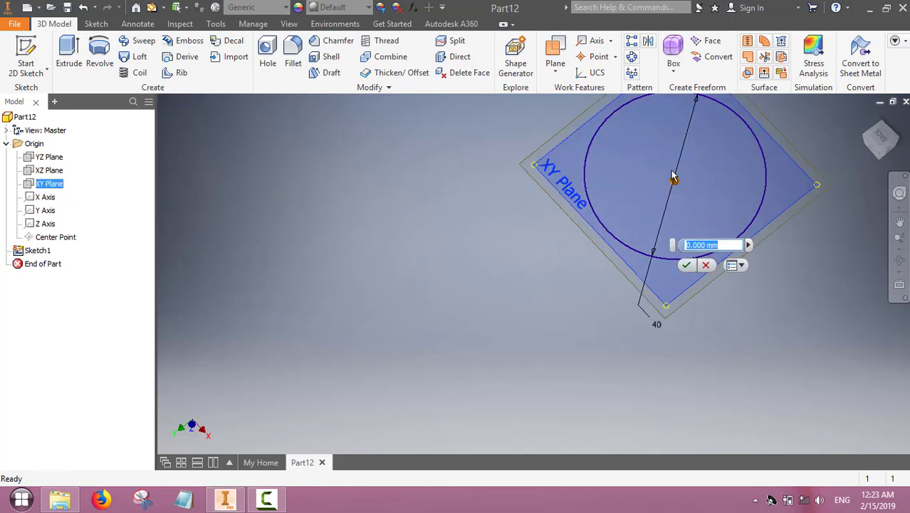
mouse_move(898, 140)
left_mouse_down()
mouse_move(858, 119)
mouse_move(867, 141)
left_mouse_up()
left_click_drag(680, 188, 751, 310)
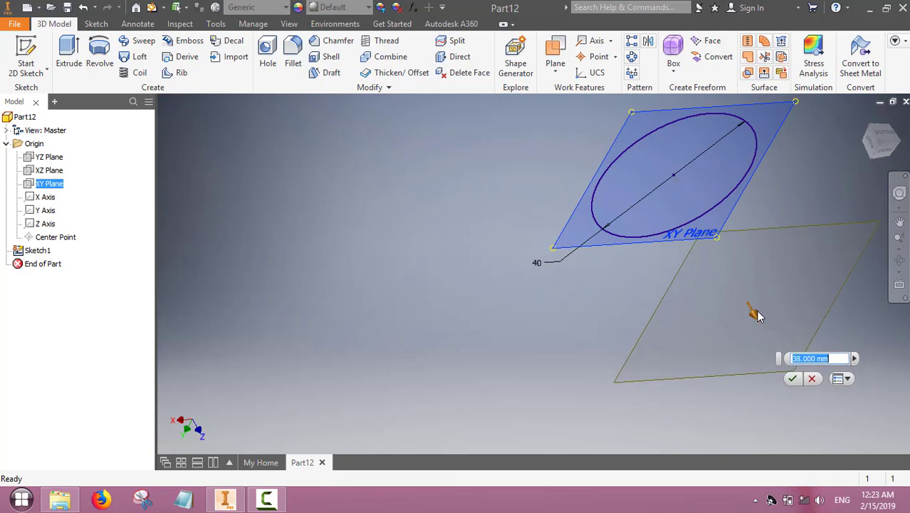
left_click(792, 378)
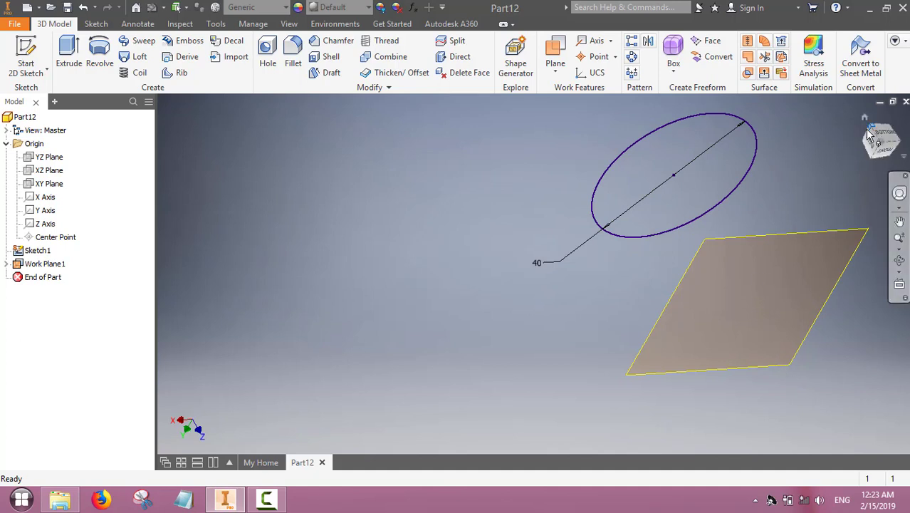
- Start a new 2D sketch on the offset work plane
left_click(767, 360)
left_click(768, 369)
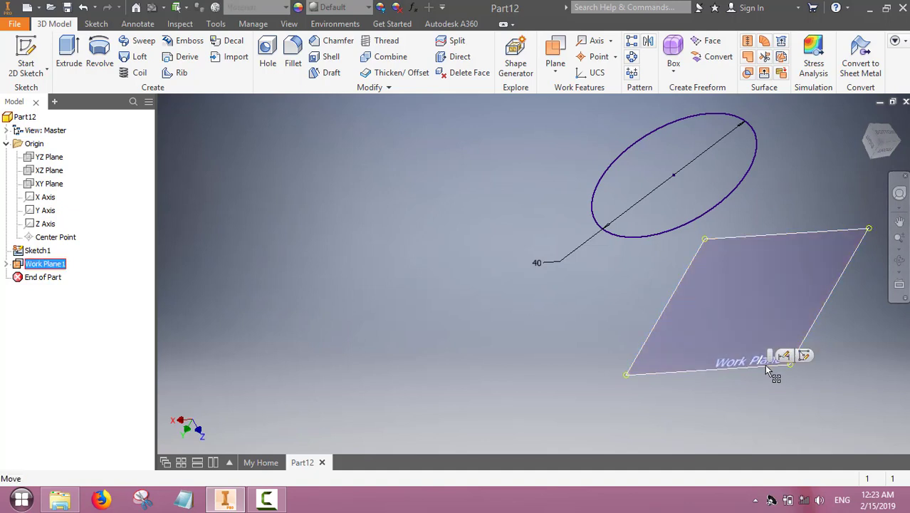
left_click(803, 356)
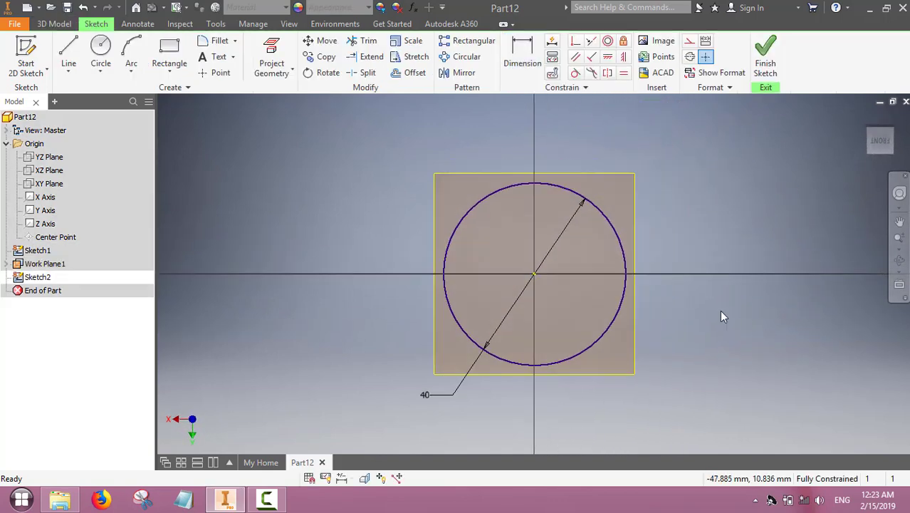
- Set the cone's apex at the origin point using a center-point circle of zero radius, and finish the sketch
left_click(102, 57)
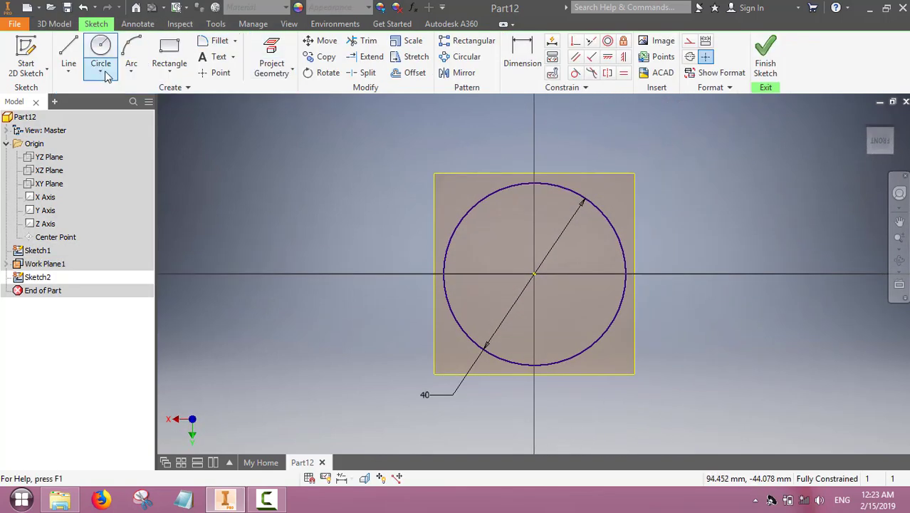
left_click(105, 71)
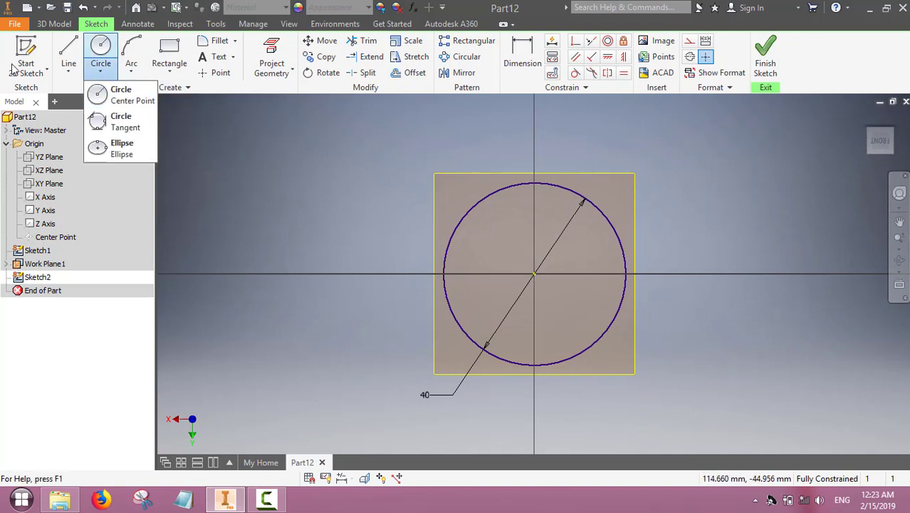
left_click(105, 103)
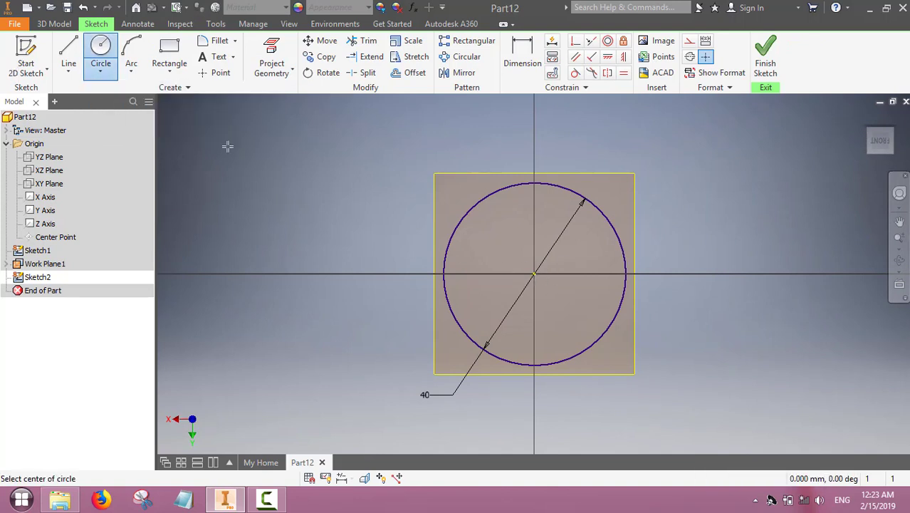
left_click(535, 273)
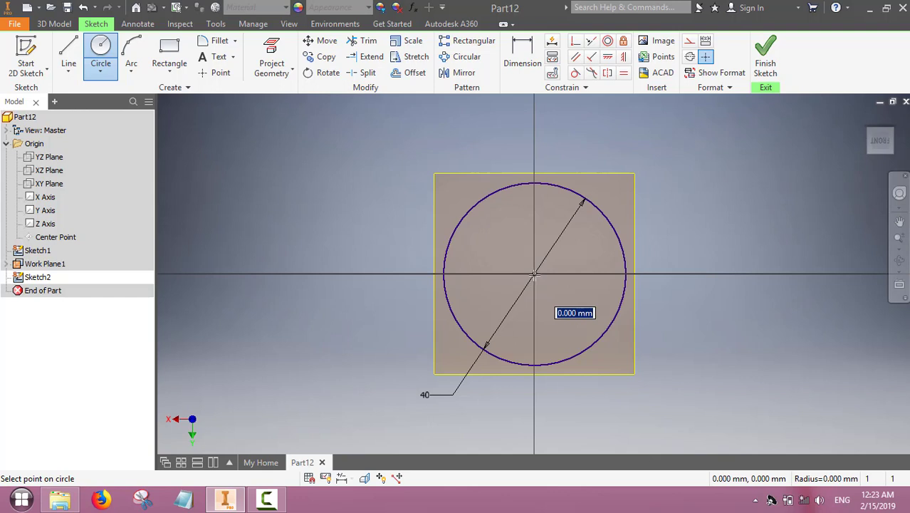
left_click(534, 275)
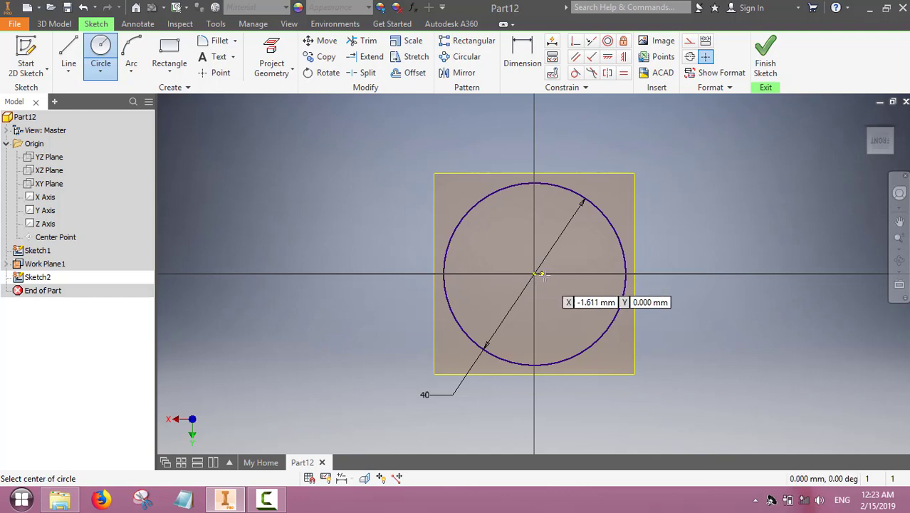
left_click(768, 51)
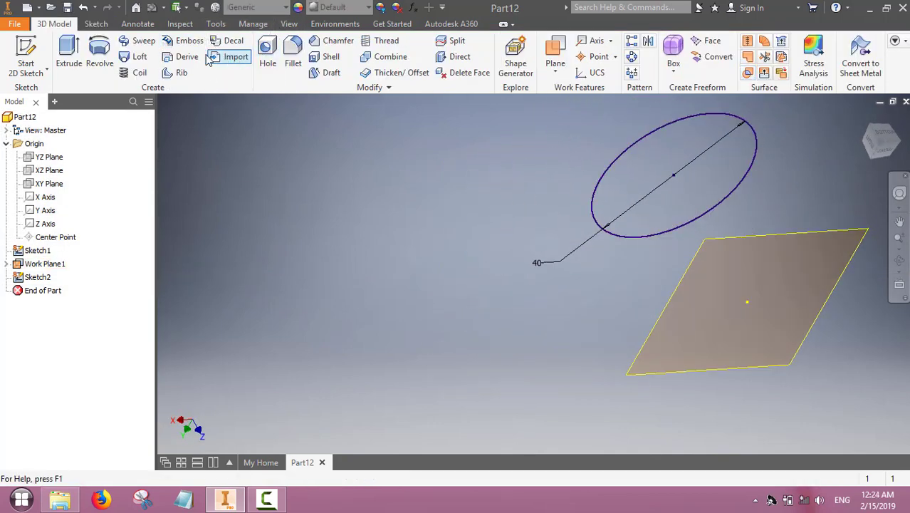
- Loft a solid cone from the 40 mm circle to the apex point on the offset work plane
left_click(124, 59)
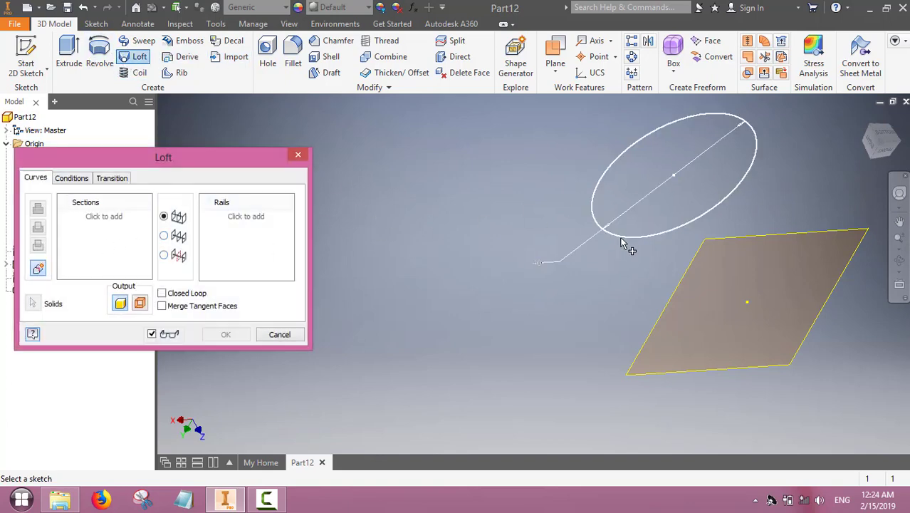
left_click(626, 243)
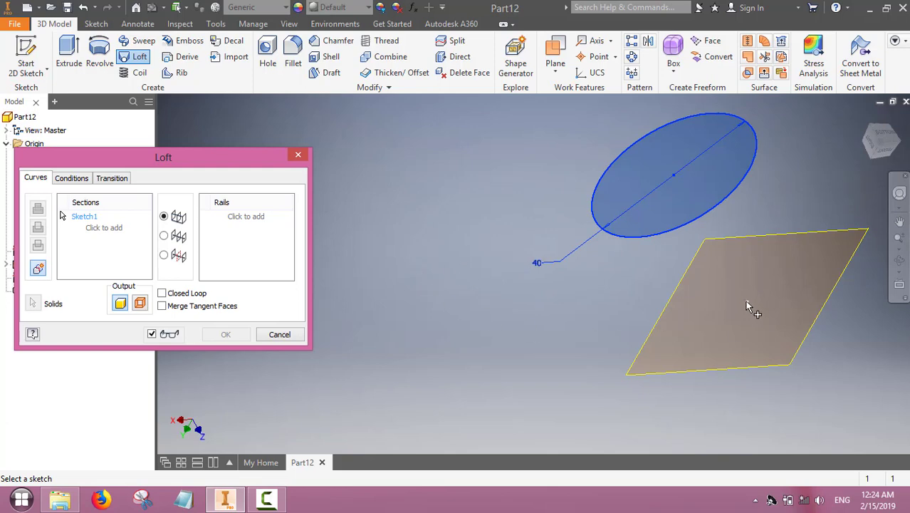
left_click(748, 306)
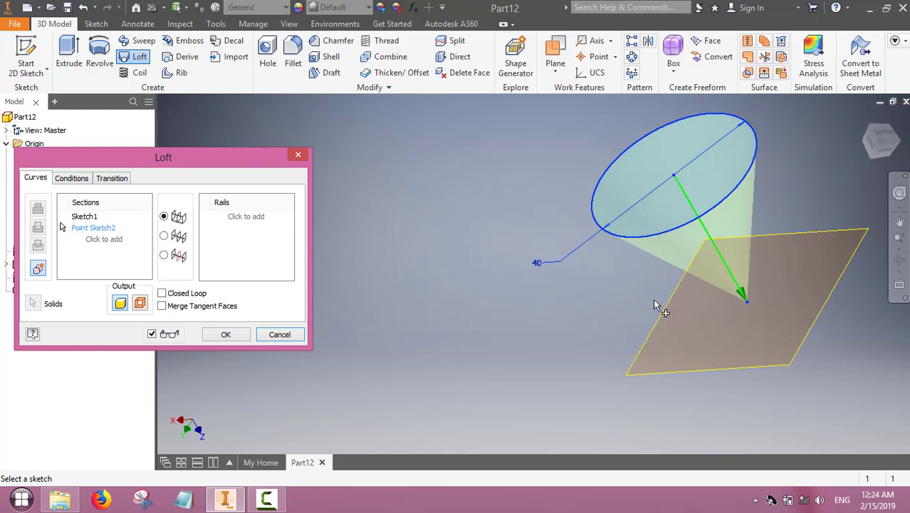
left_click(225, 335)
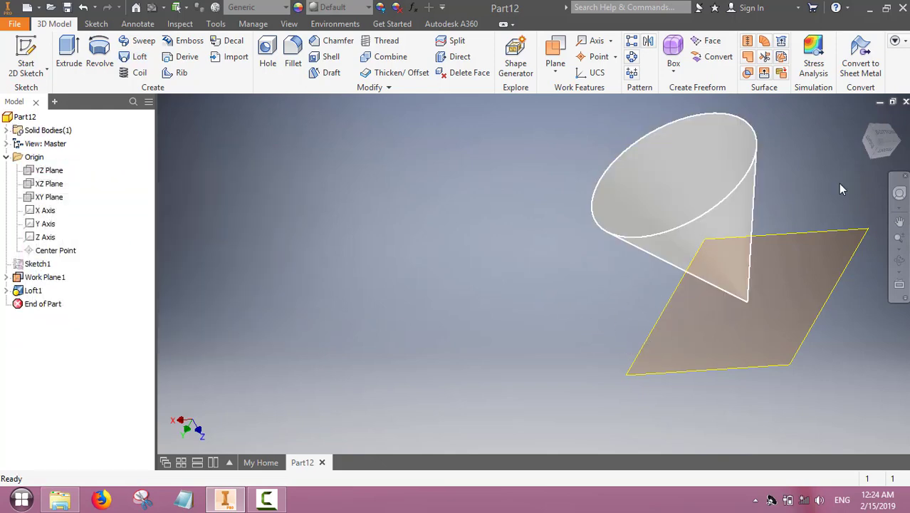
- Examine the lofted cone from several sides, including its base and its apex at the work plane
mouse_move(879, 148)
left_mouse_down()
mouse_move(863, 175)
mouse_move(847, 152)
left_mouse_up()
middle_click_drag(710, 238, 709, 237, "shift")
left_click(900, 221)
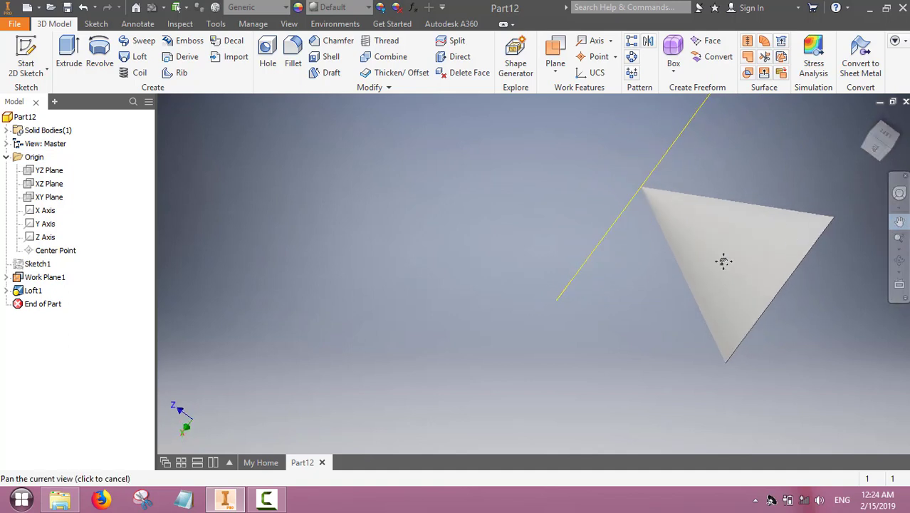
left_click_drag(724, 259, 506, 296)
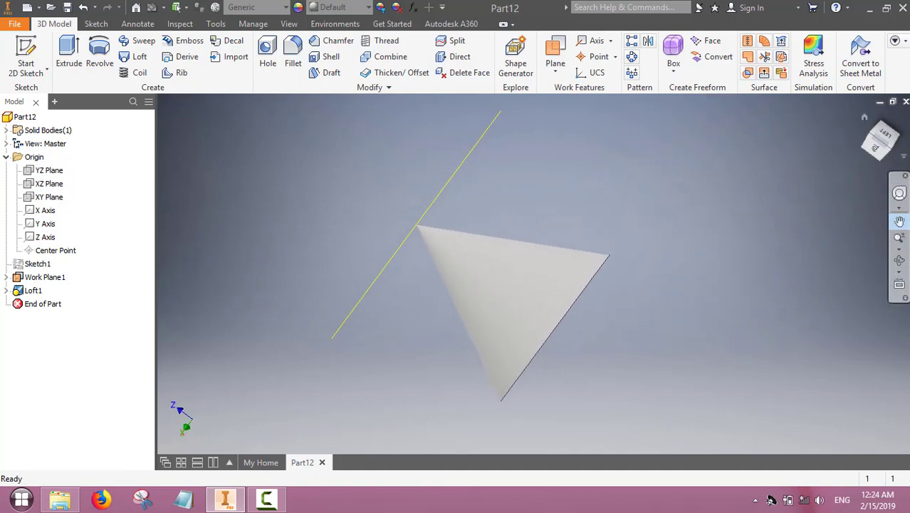
left_click_drag(871, 136, 902, 143)
left_click(900, 221)
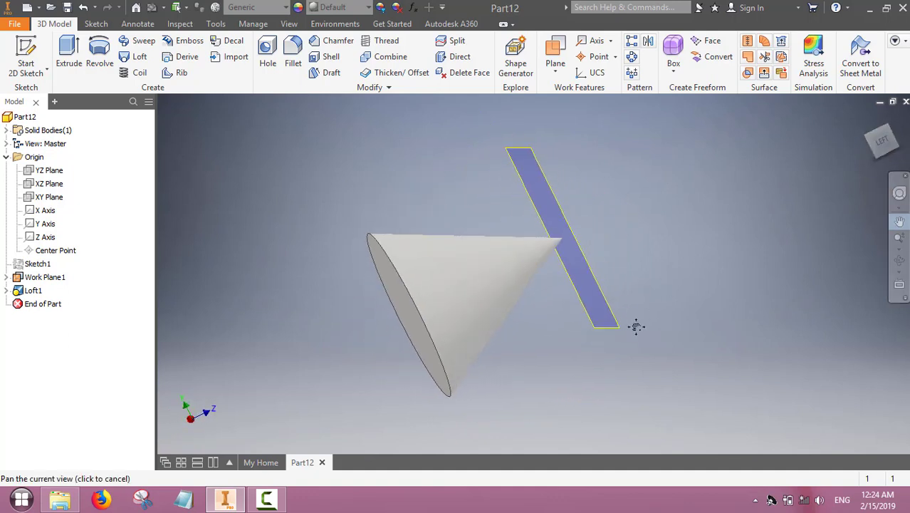
- Open Save As for the cone part in the Project2 folder and reuse the existing name Part8_Loft_TruncatedCone as an editable file name
left_click(15, 26)
left_click(31, 164)
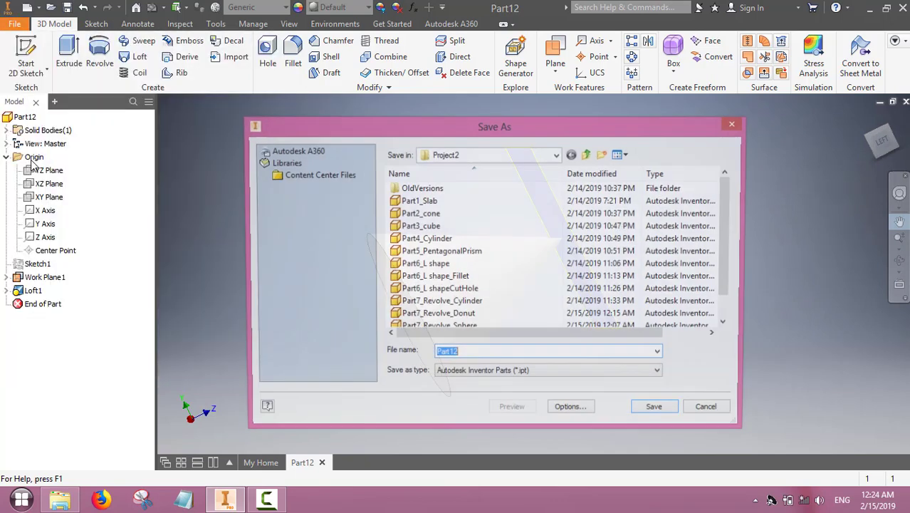
left_click_drag(731, 227, 742, 323)
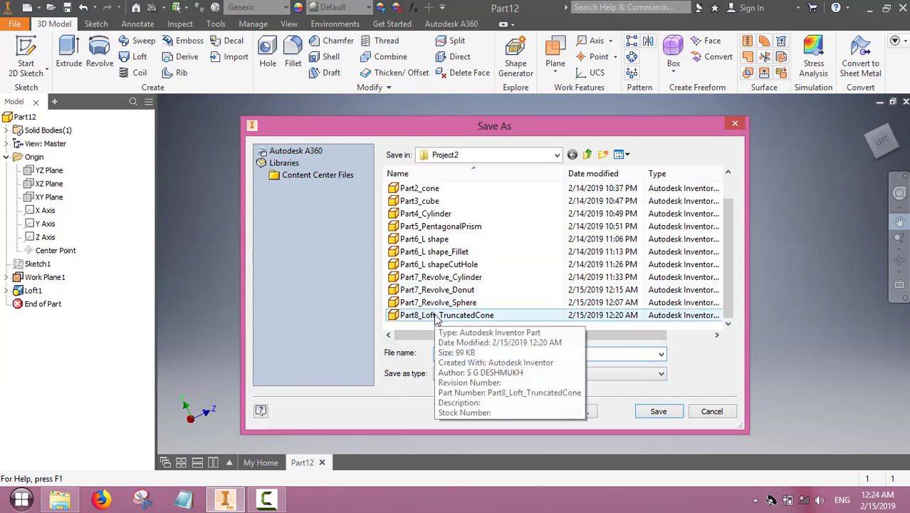
left_click(437, 316)
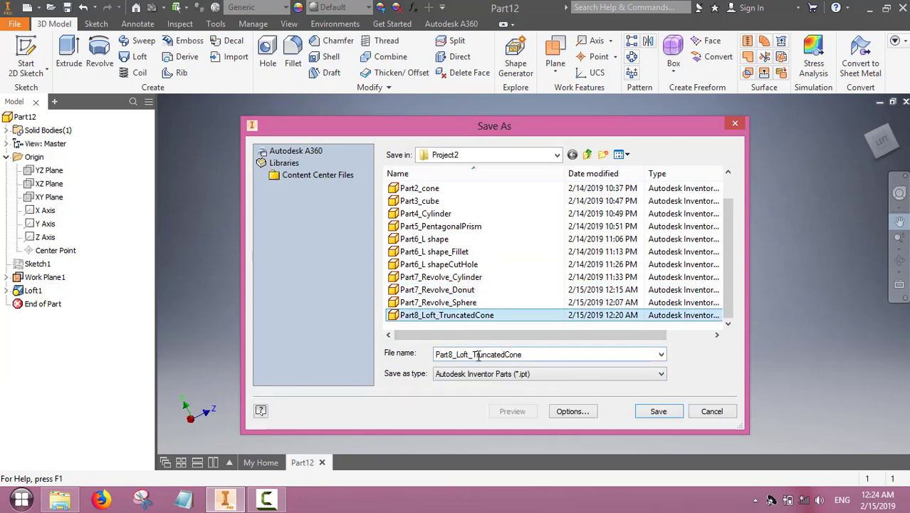
double_click(474, 354)
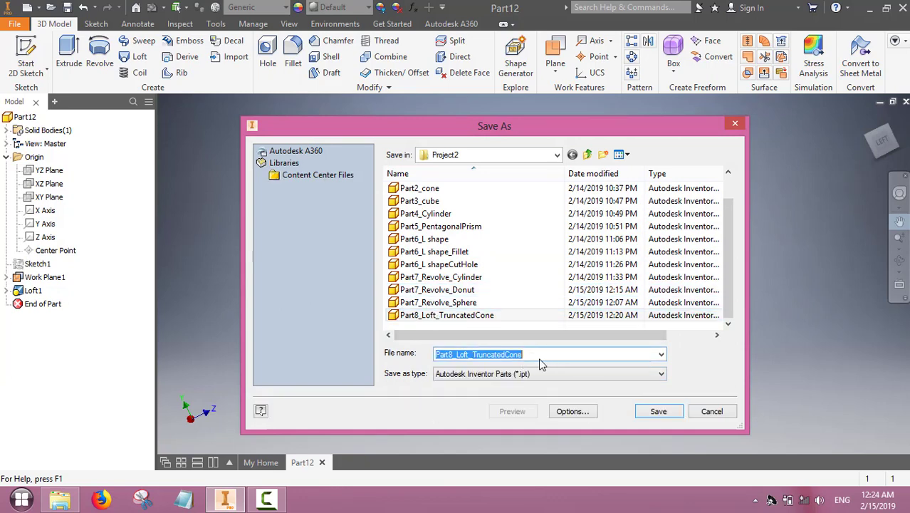
left_click(506, 356)
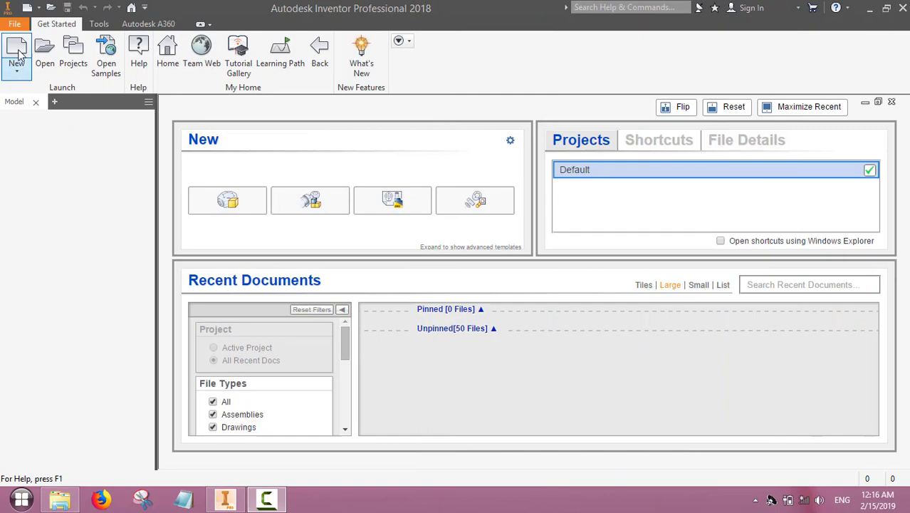
- Create a new metric part from the Standard (mm).ipt template and start a 2D sketch on the XY plane
left_click(18, 55)
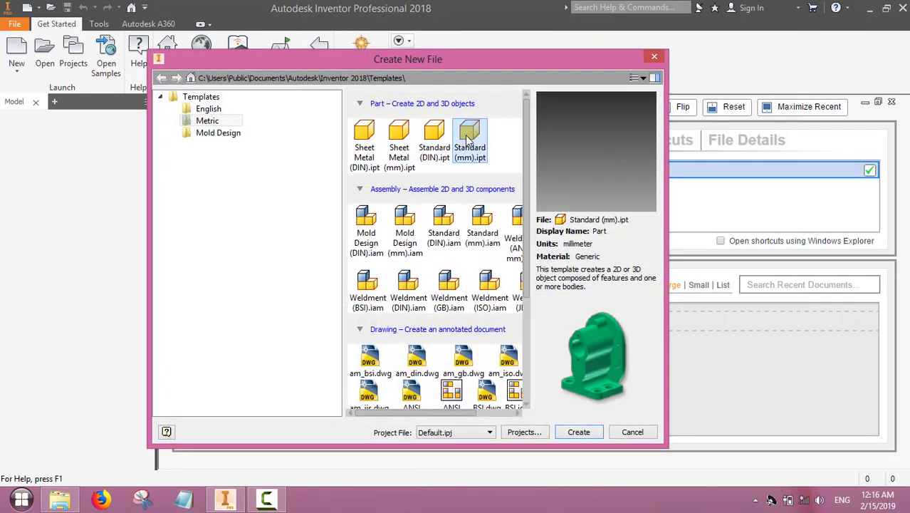
double_click(467, 140)
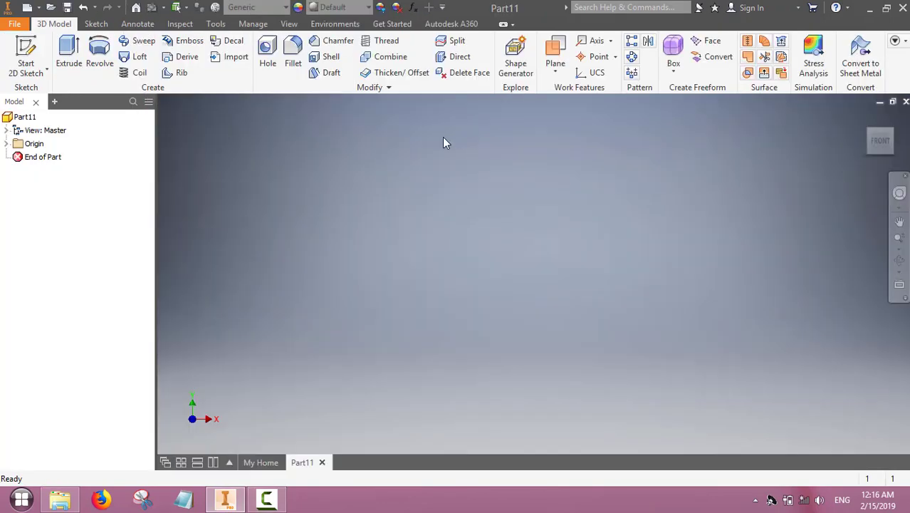
left_click(25, 64)
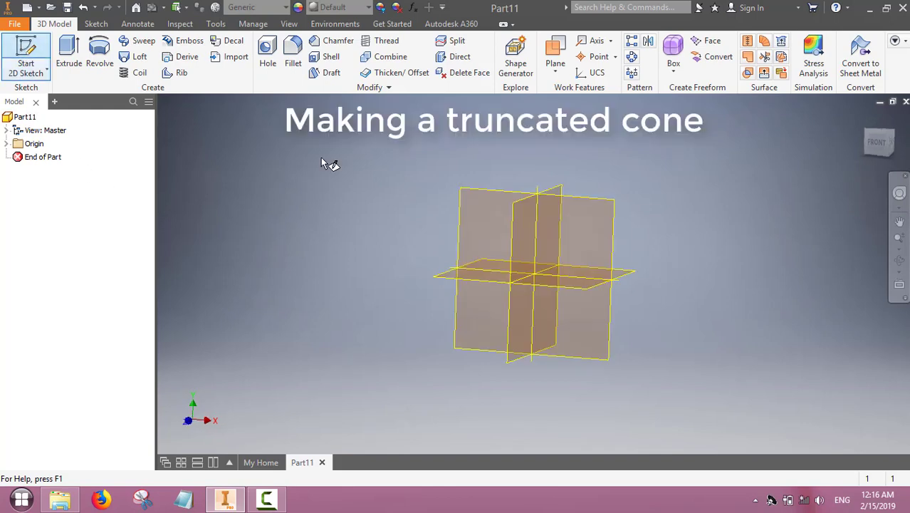
left_click(475, 171)
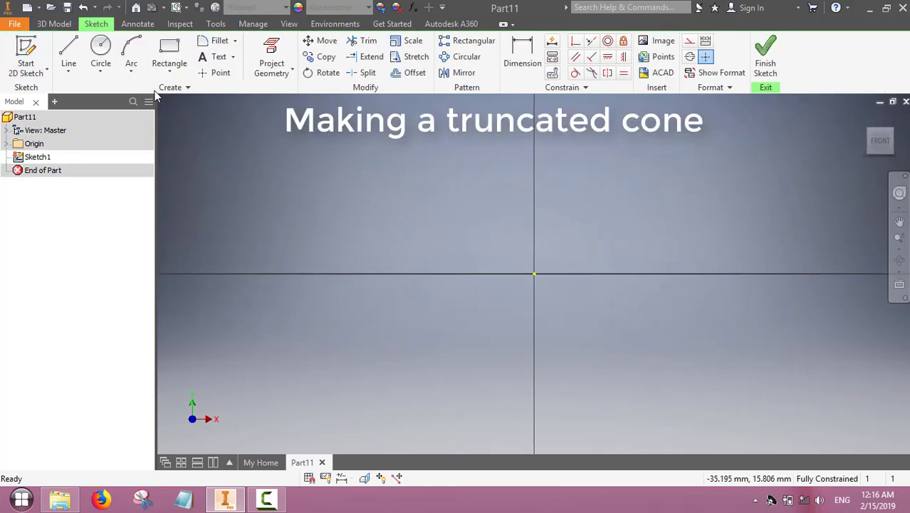
- Draw a center-point circle about 20.6 mm in diameter, centered on the origin
left_click(101, 72)
left_click(105, 97)
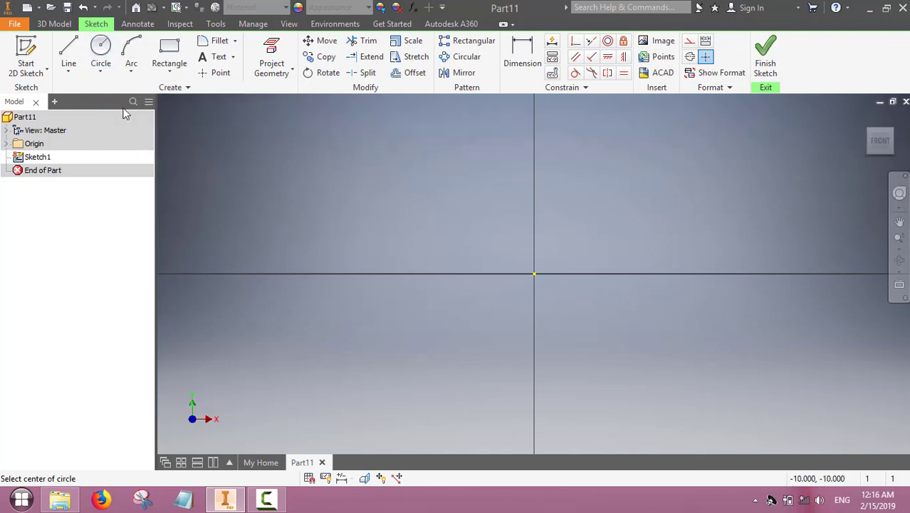
left_click(534, 274)
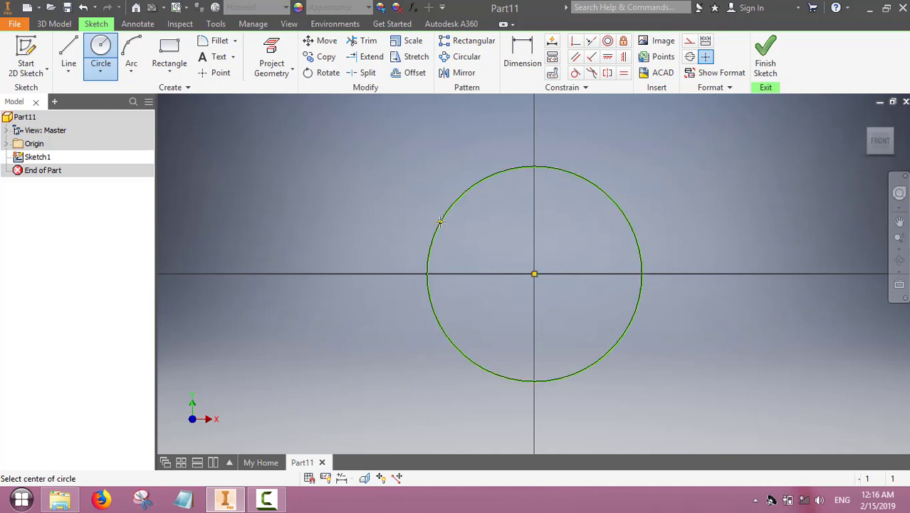
left_click(440, 222)
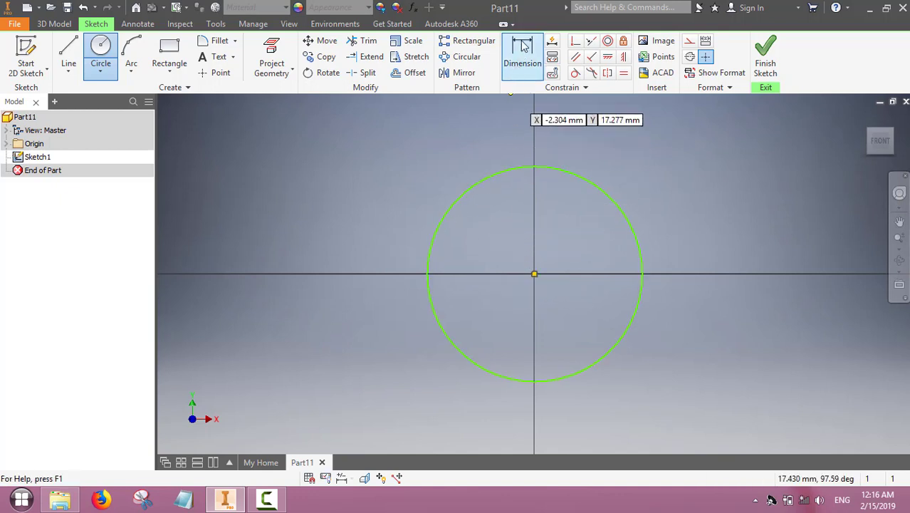
- Dimension the circle's diameter as 30 mm and finish the sketch
left_click(524, 46)
left_click(580, 180)
left_click(686, 142)
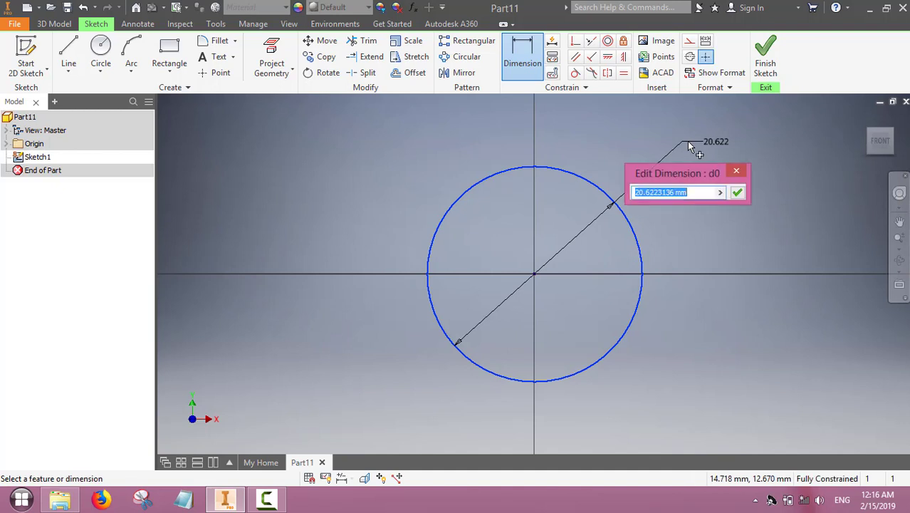
type("30")
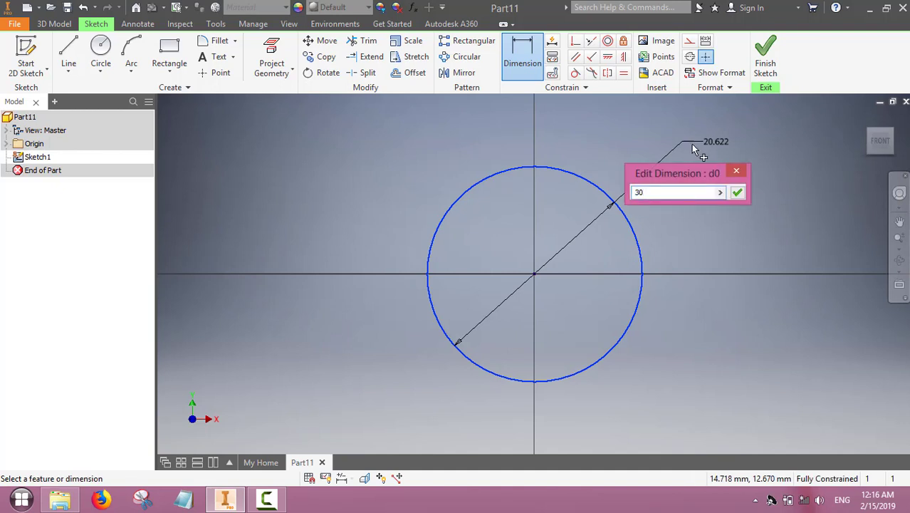
left_click(738, 192)
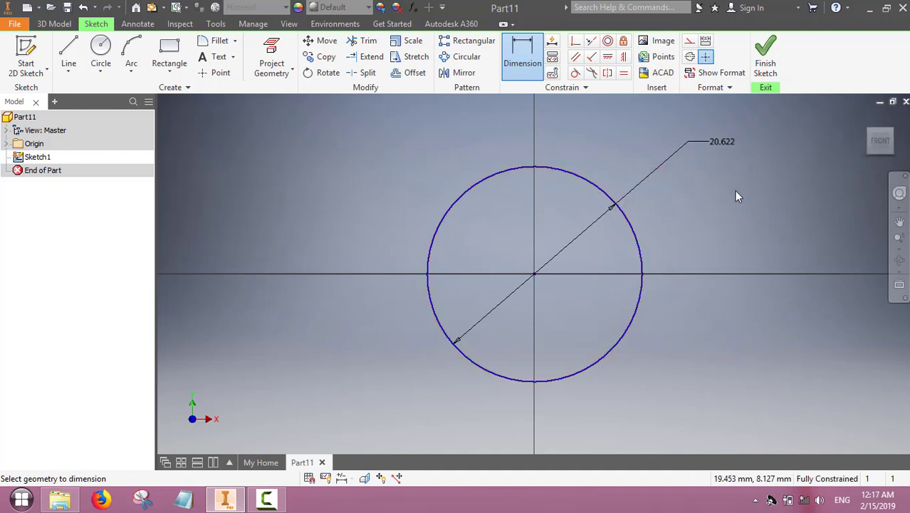
left_click(766, 57)
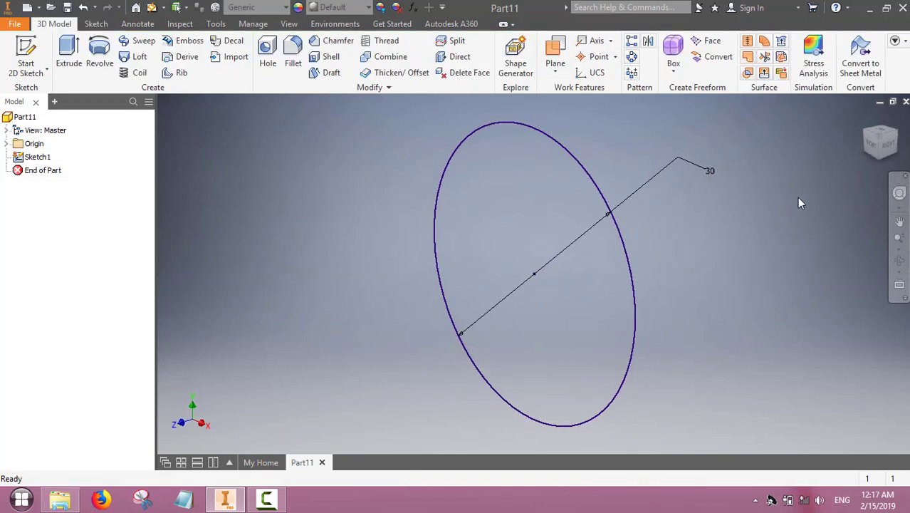
- Create a work plane offset 15 mm from the XY plane, in front of the 30 mm circle
left_click(874, 147)
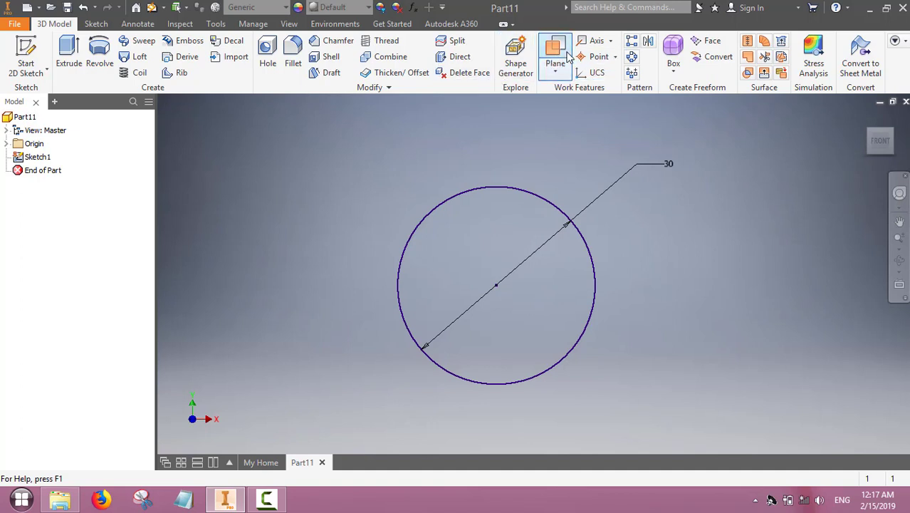
left_click(7, 144)
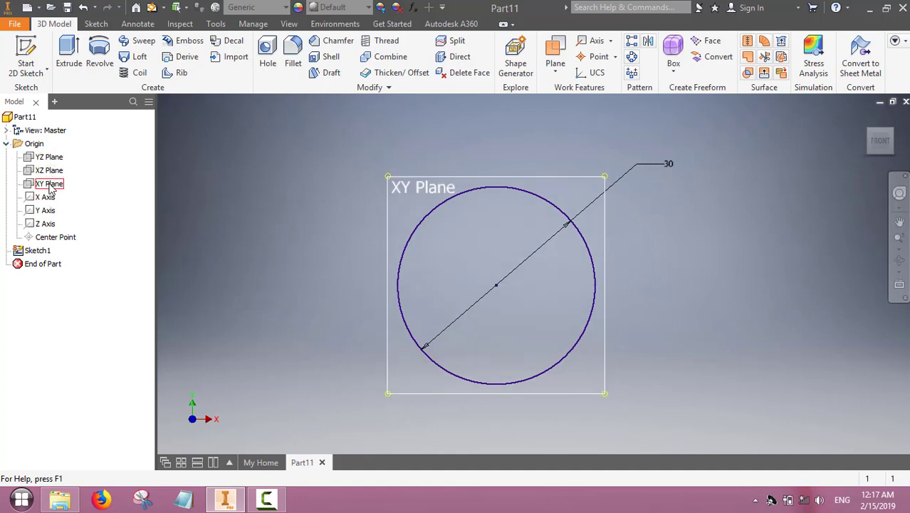
left_click(556, 74)
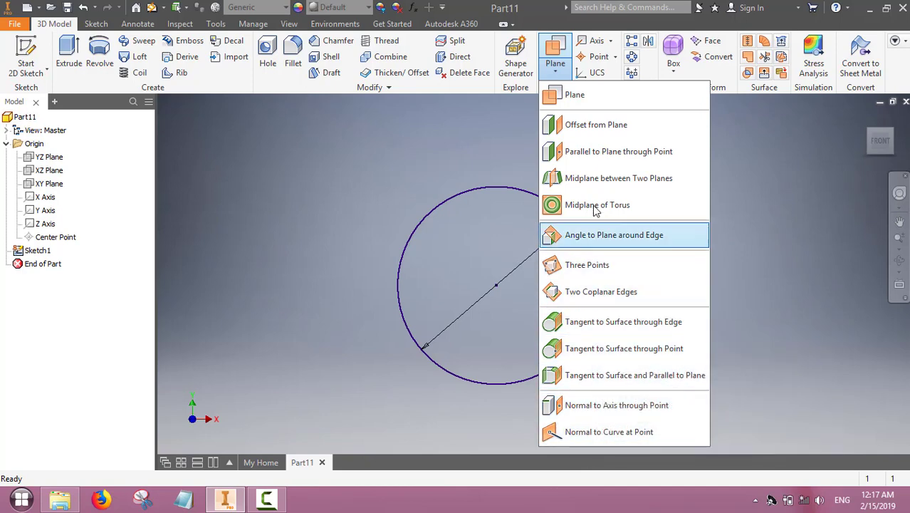
left_click(580, 127)
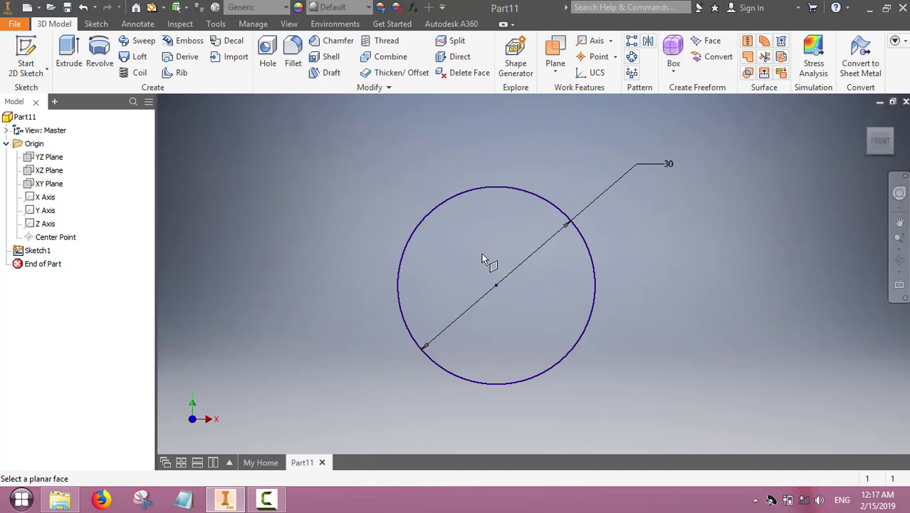
left_click(47, 187)
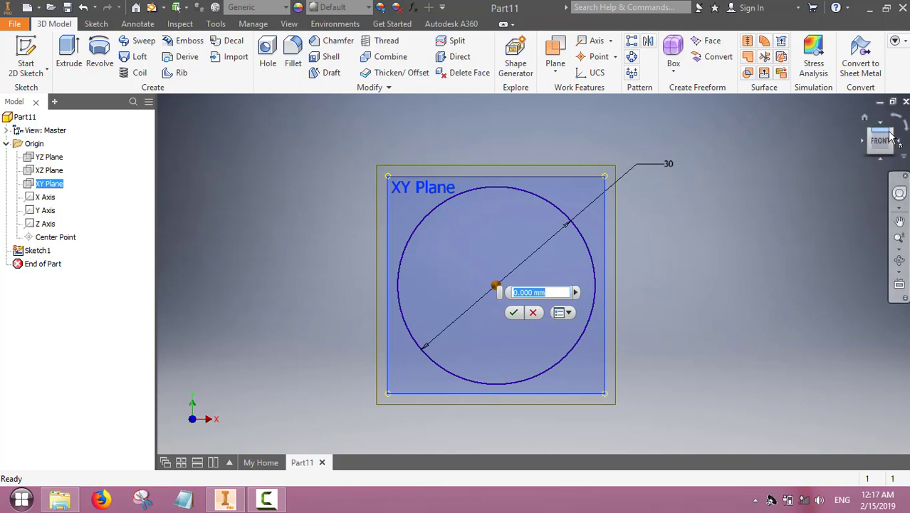
mouse_move(892, 137)
left_mouse_down()
mouse_move(845, 147)
mouse_move(856, 144)
left_mouse_up()
mouse_move(641, 217)
left_mouse_down()
mouse_move(649, 199)
mouse_move(667, 223)
left_mouse_up()
left_click_drag(497, 291, 424, 320)
left_click_drag(416, 396, 375, 400)
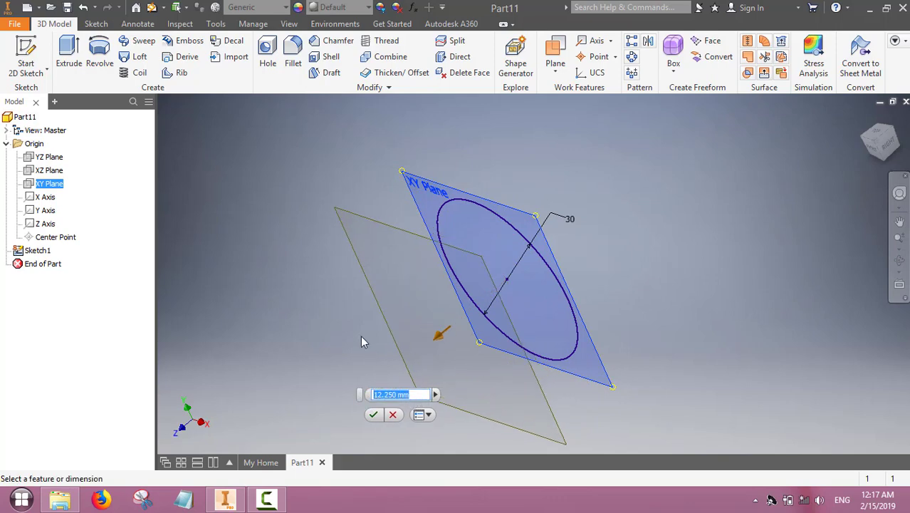
type("15")
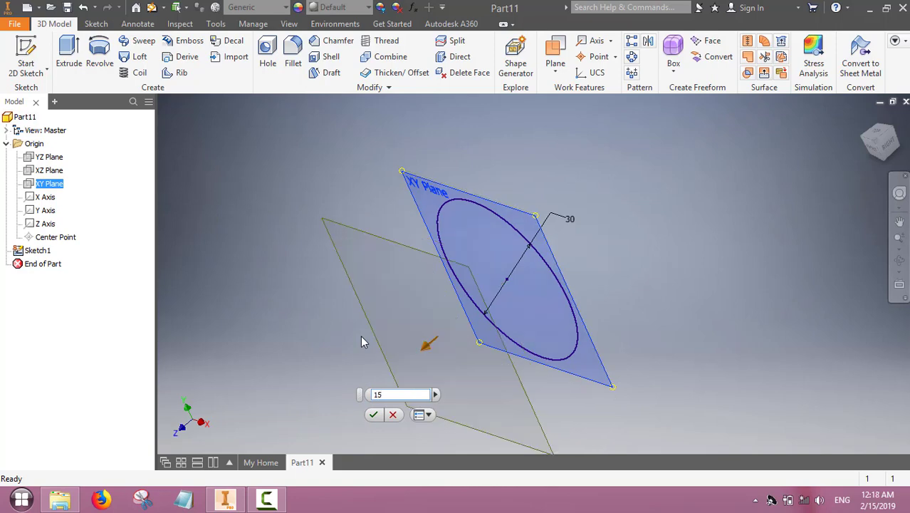
left_click(374, 415)
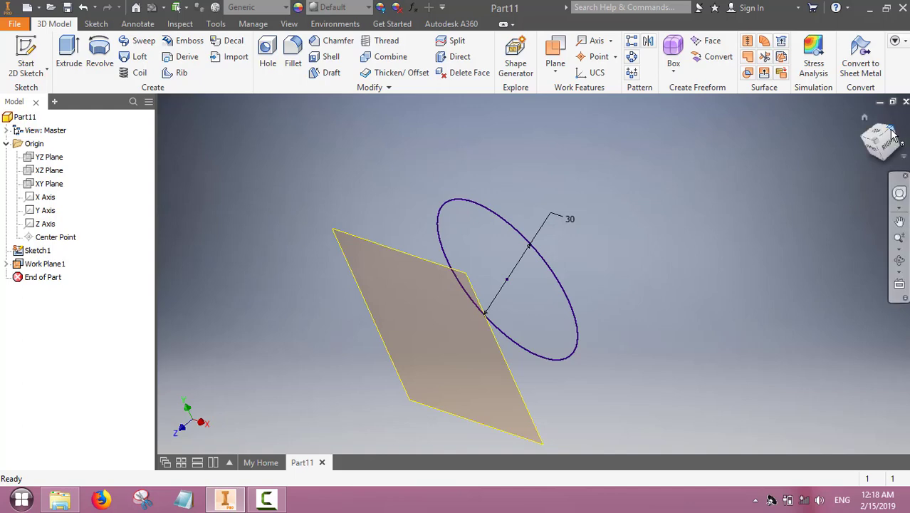
- Start a new 2D sketch on the work plane offset from the 30 mm circle
mouse_move(895, 135)
left_mouse_down()
mouse_move(877, 153)
mouse_move(836, 136)
mouse_move(866, 164)
mouse_move(895, 154)
mouse_move(844, 124)
mouse_move(880, 140)
left_mouse_up()
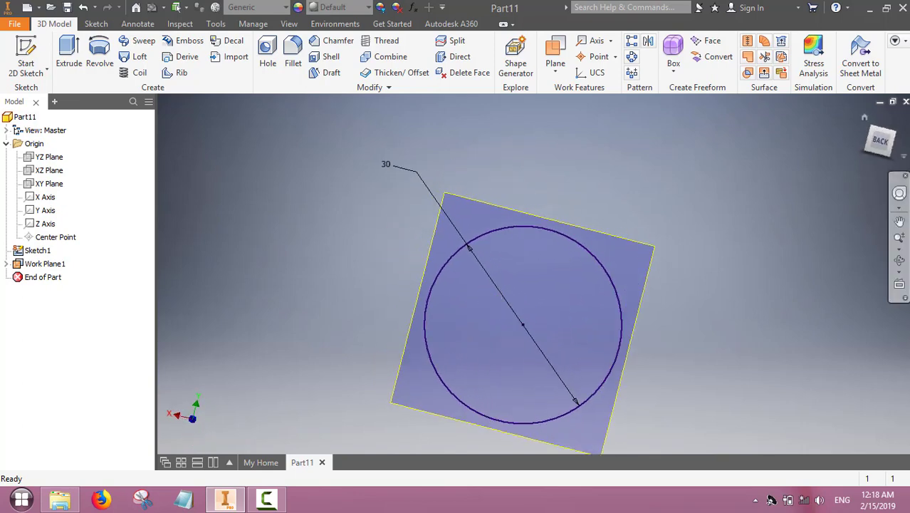
left_click(896, 139)
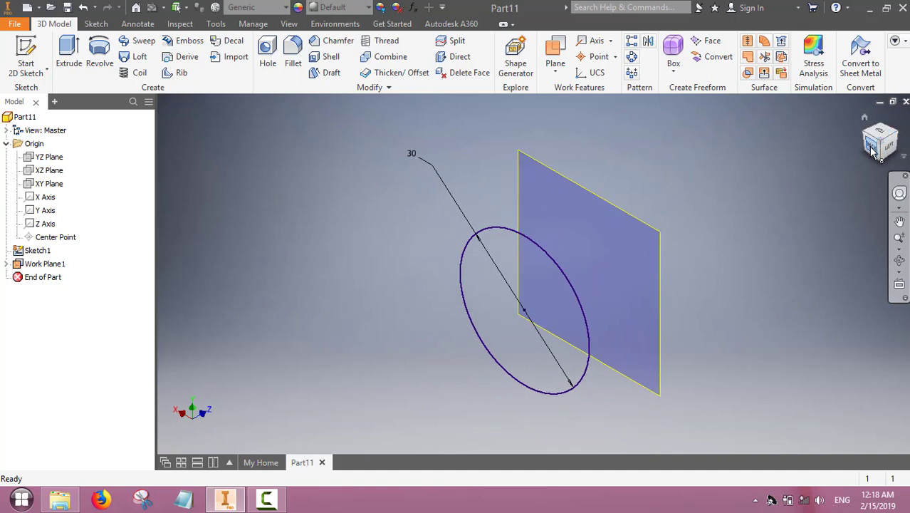
left_click(870, 149)
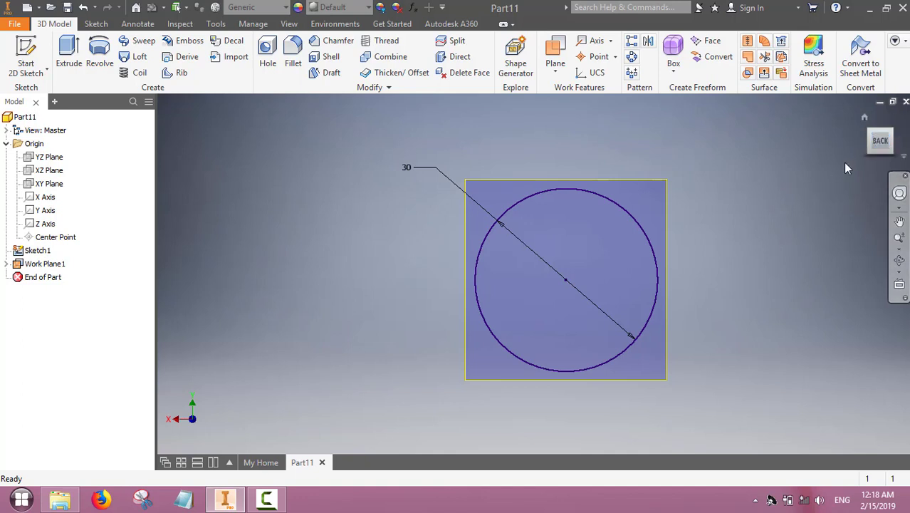
left_click_drag(892, 132, 779, 178)
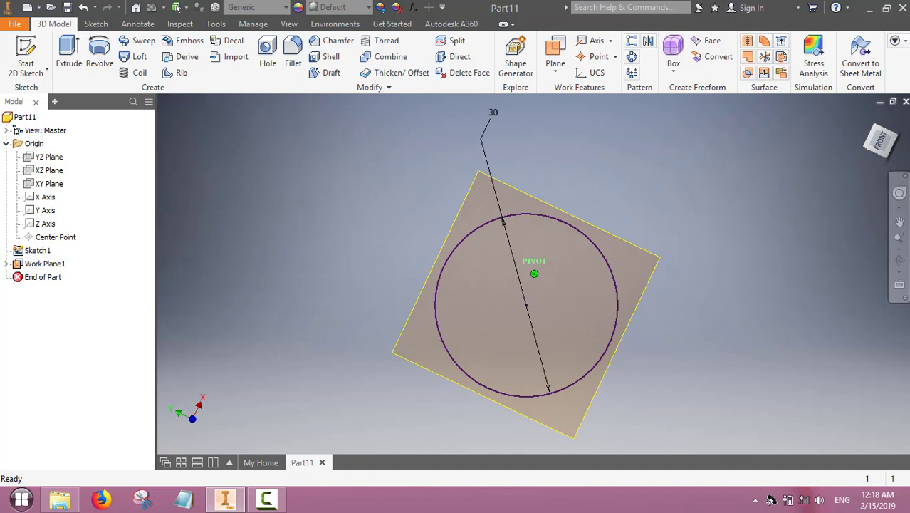
left_click_drag(880, 143, 880, 141)
left_click(881, 140)
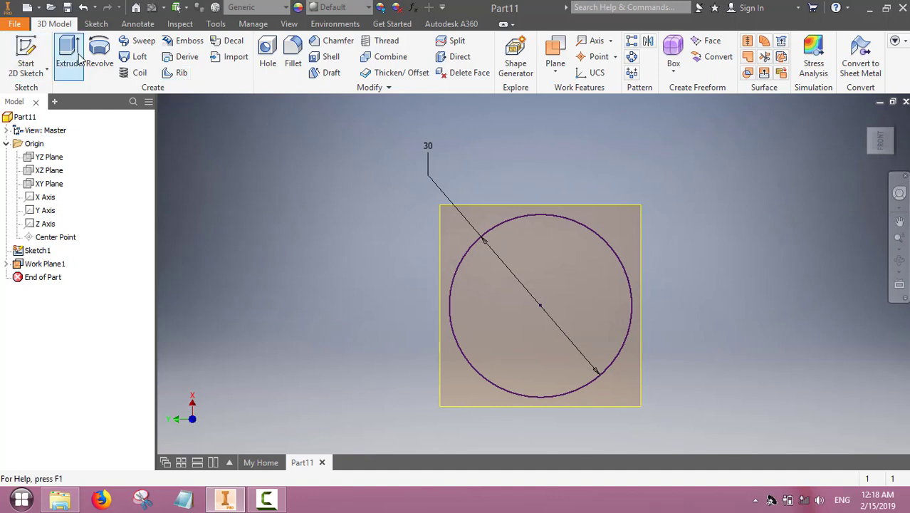
left_click(440, 229)
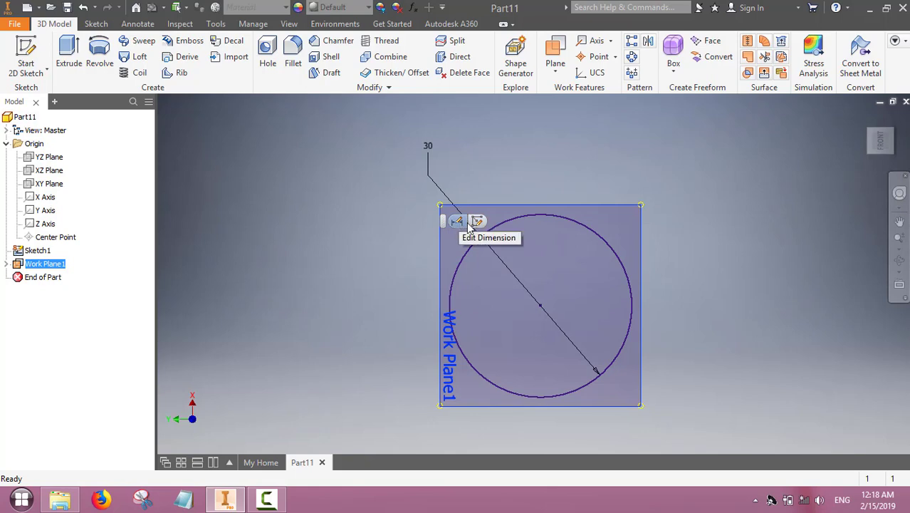
left_click(477, 223)
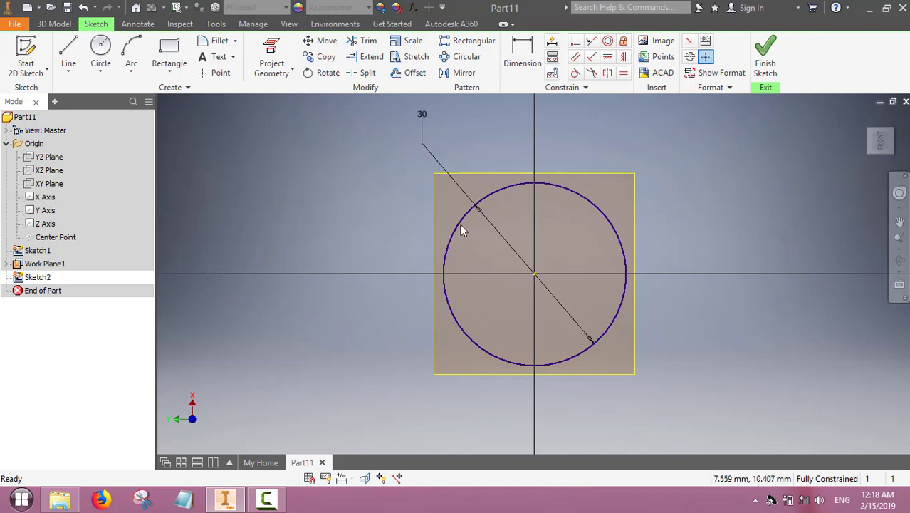
- Draw a smaller center-point circle about 14.3 mm in diameter, centered on the origin and inside the 30 mm circle
left_click(100, 53)
left_click(534, 274)
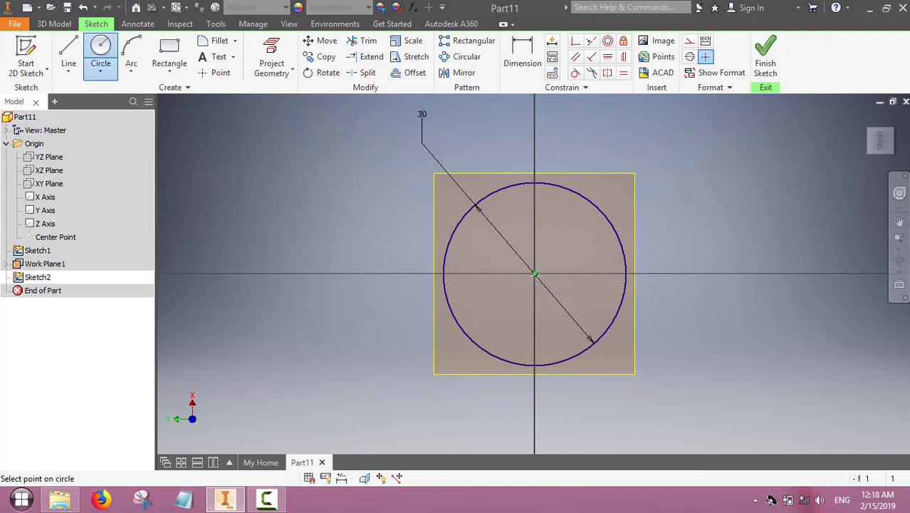
left_click(501, 245)
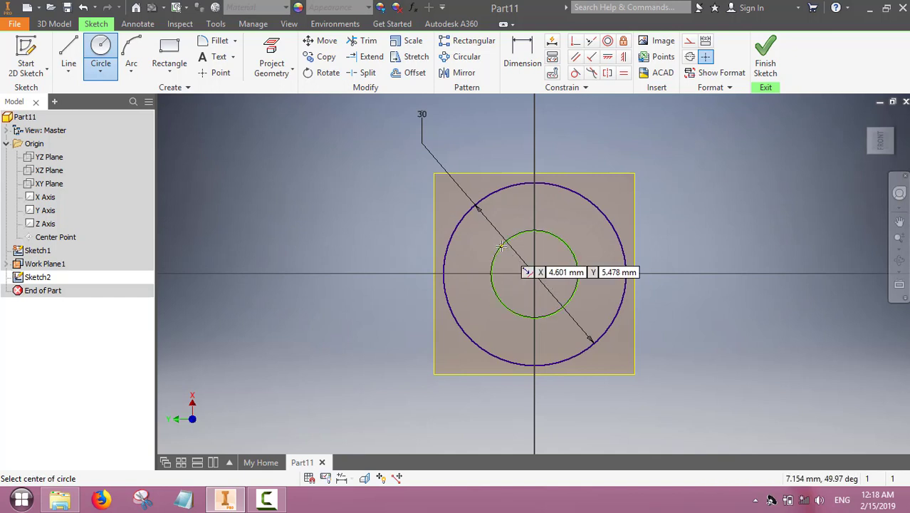
- Dimension the smaller circle's diameter as 10 mm and finish the sketch on the offset work plane
key("d")
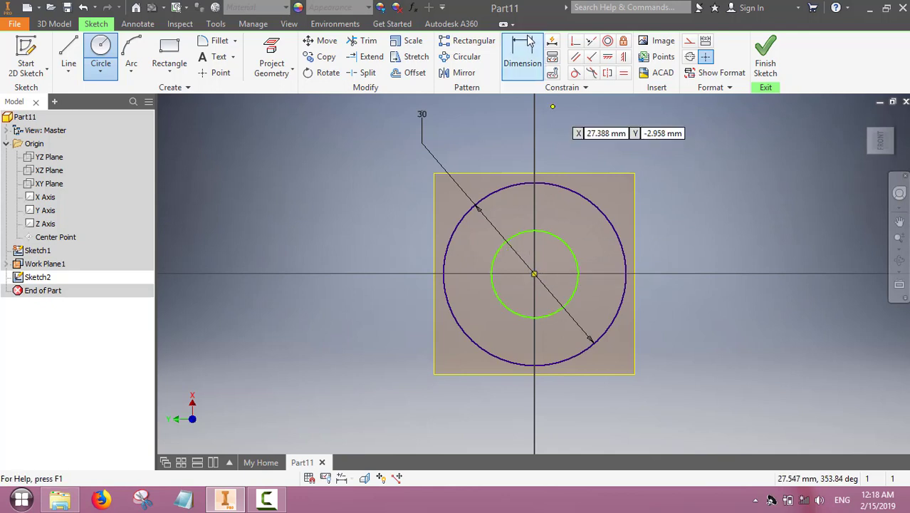
left_click(556, 240)
left_click(715, 213)
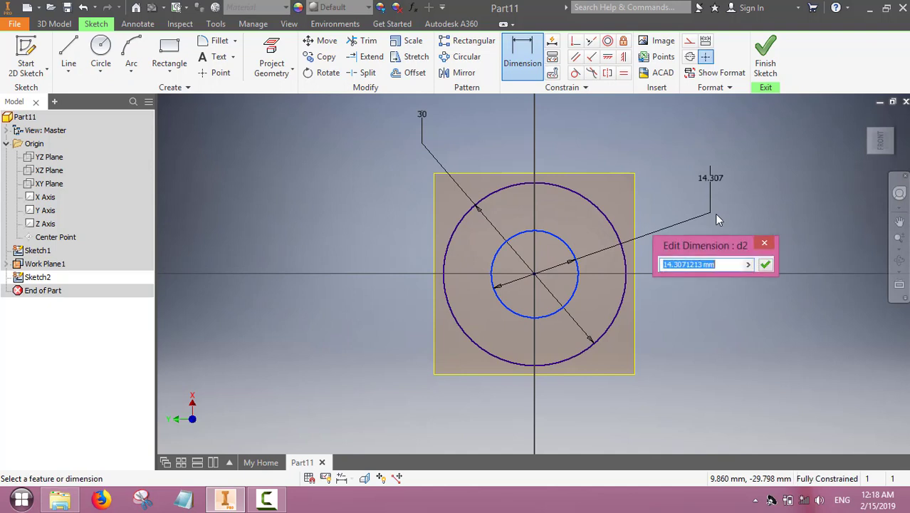
type("10")
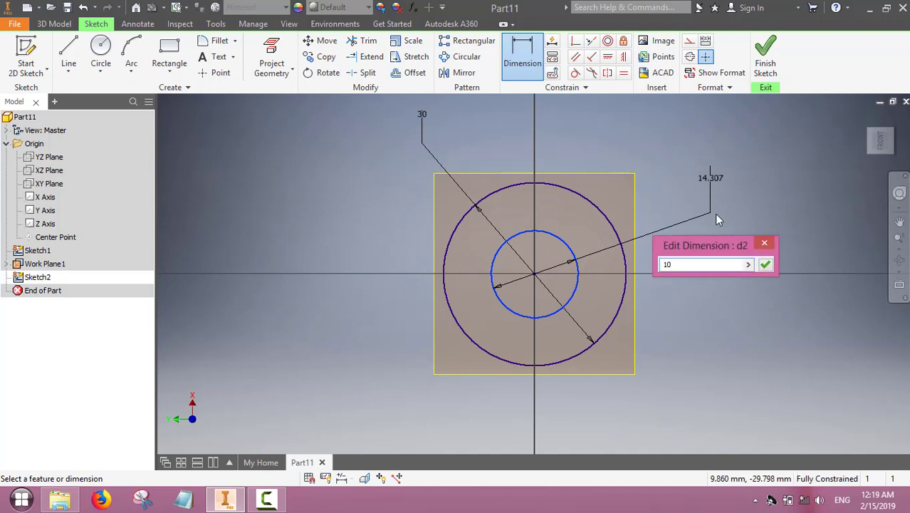
left_click(765, 264)
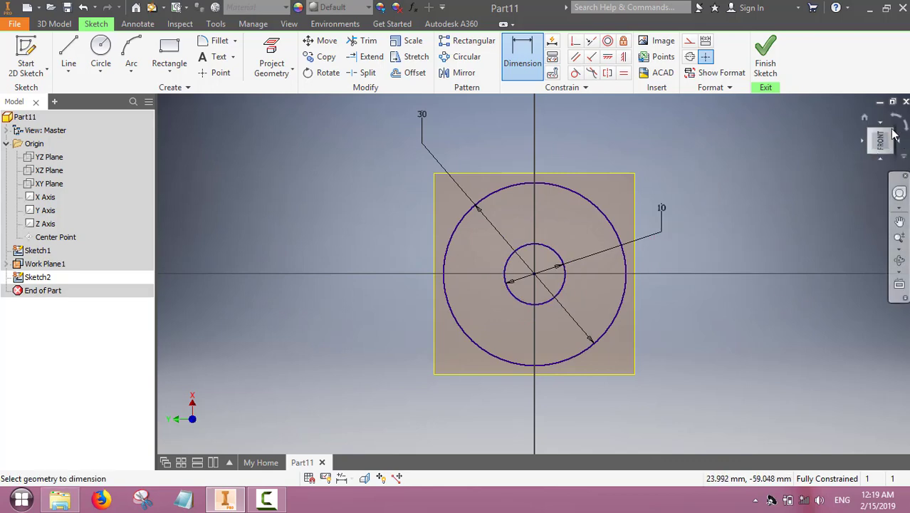
mouse_move(893, 132)
left_mouse_down()
mouse_move(885, 240)
mouse_move(882, 217)
mouse_move(879, 230)
mouse_move(888, 233)
left_mouse_up()
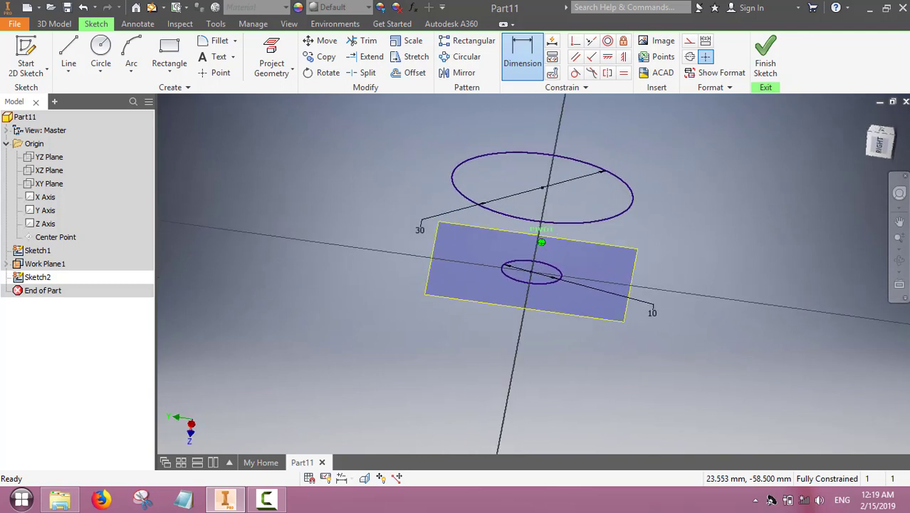
left_click(764, 57)
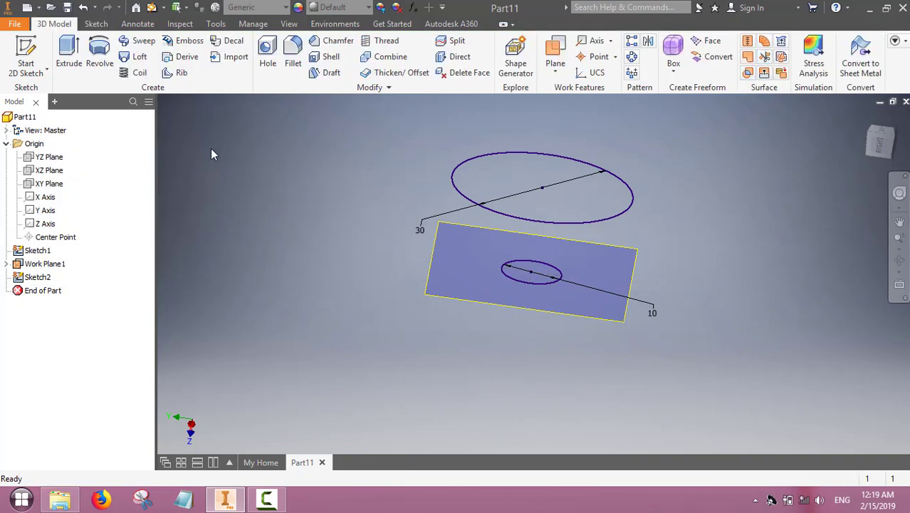
- Loft a solid truncated cone from the 30 mm circle to the 10 mm circle on the offset plane
left_click(138, 57)
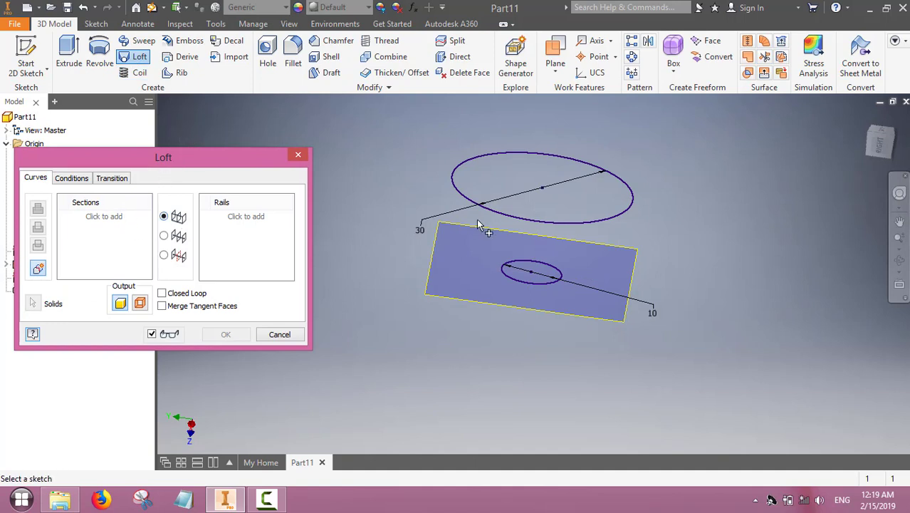
left_click(522, 153)
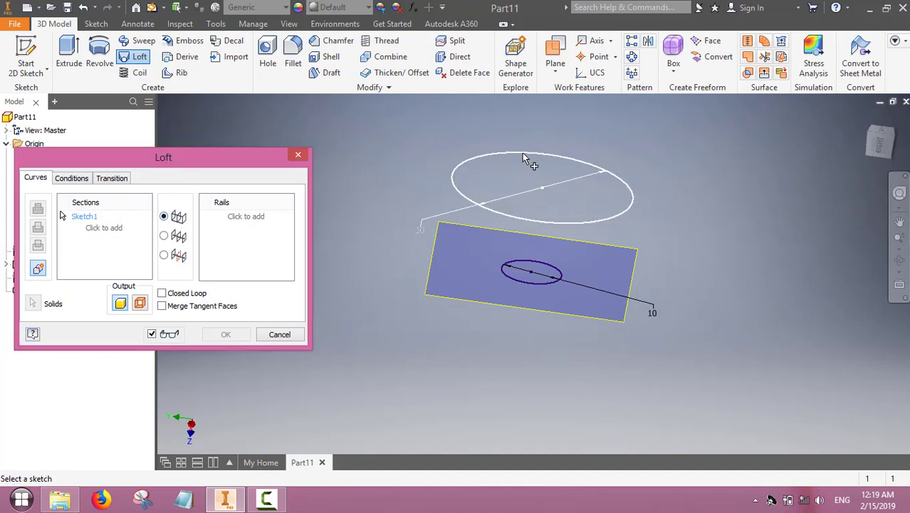
left_click(517, 283)
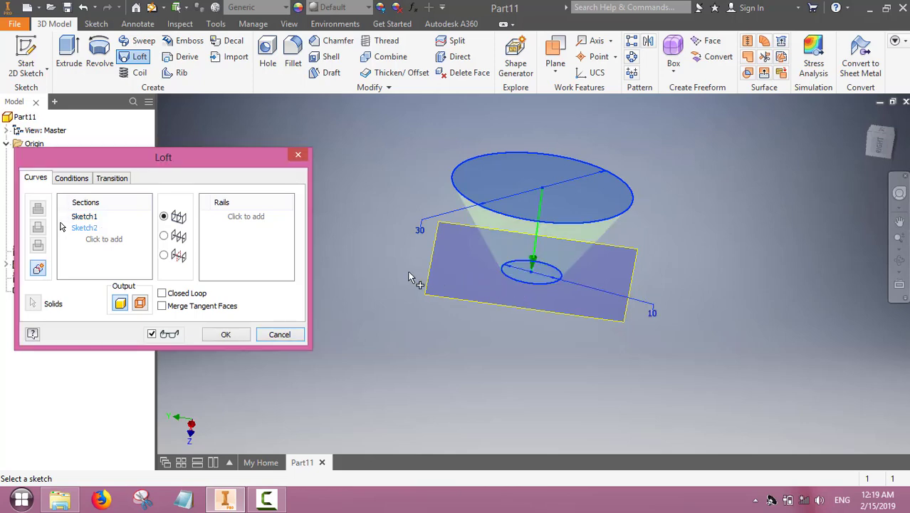
left_click(226, 334)
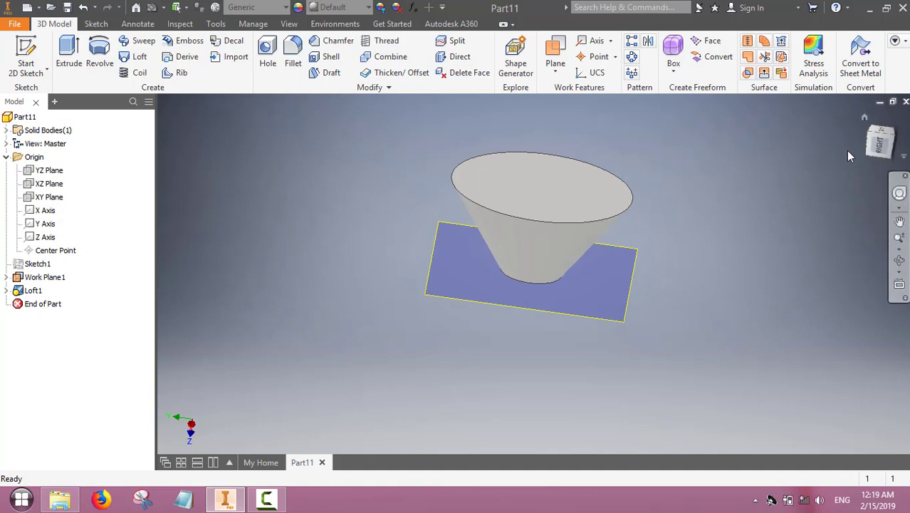